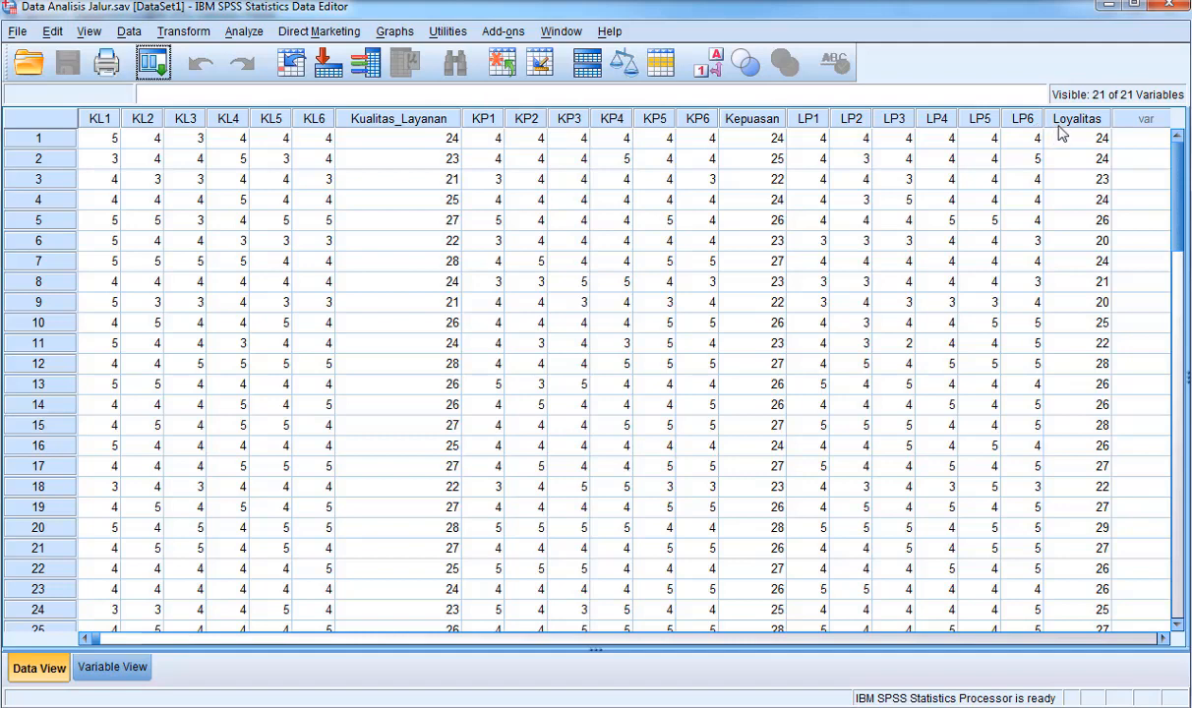
Set up a linear regression with Kualitas_Layanan as the independent variable and Loyalitas as the dependent variable.
left_click(243, 31)
mouse_move(325, 227)
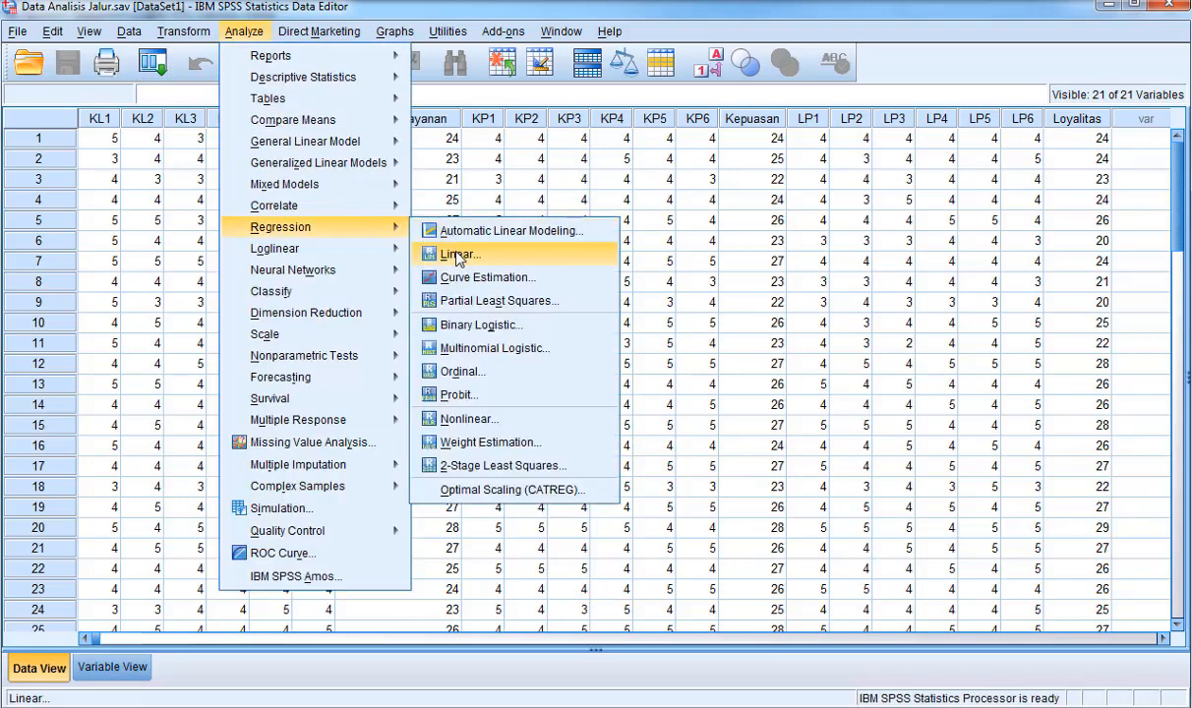
left_click(457, 255)
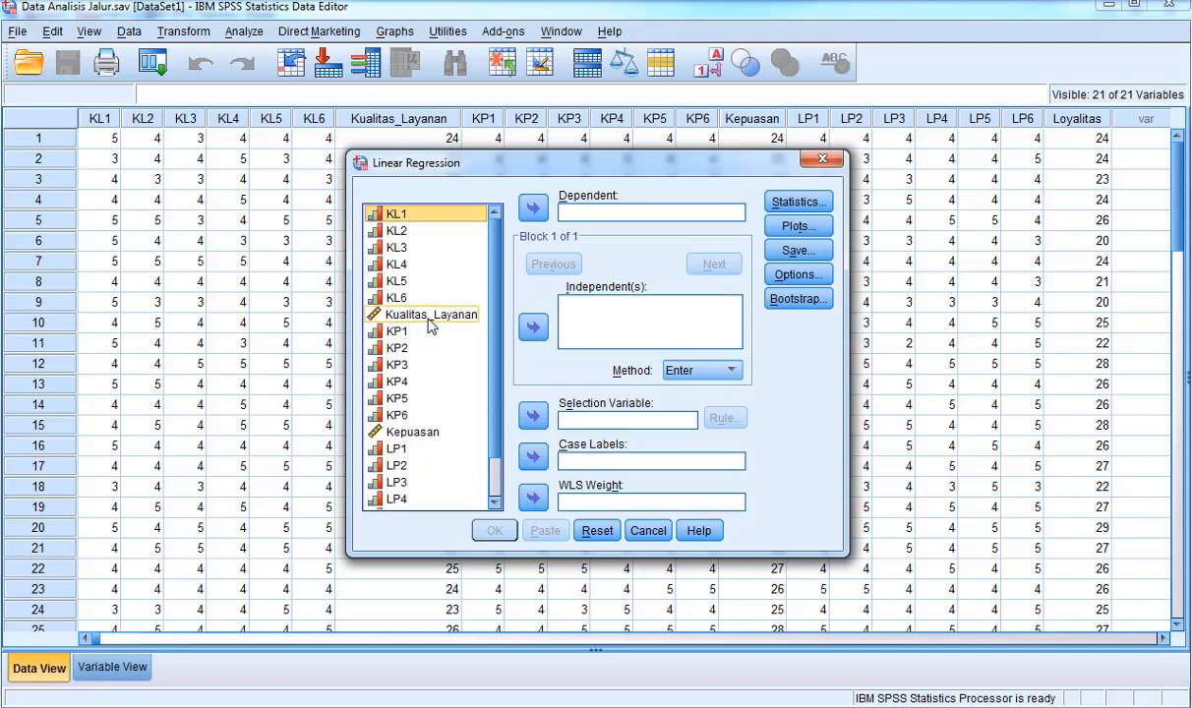
left_click(410, 314)
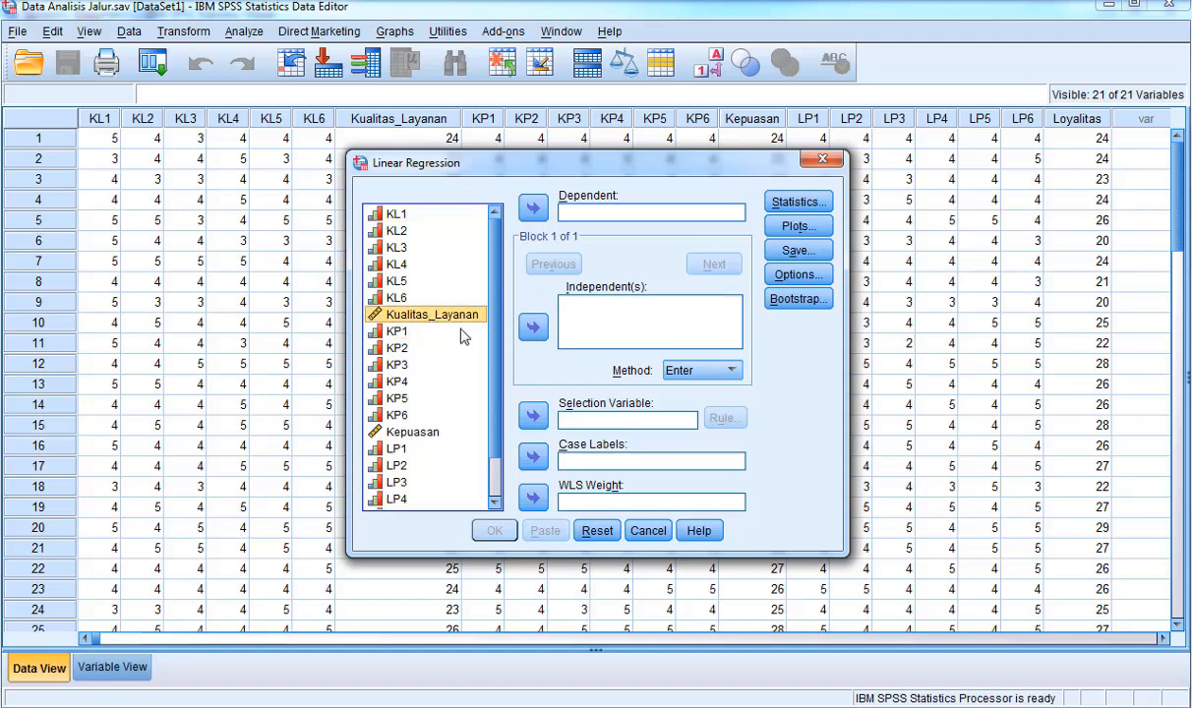
left_click(532, 327)
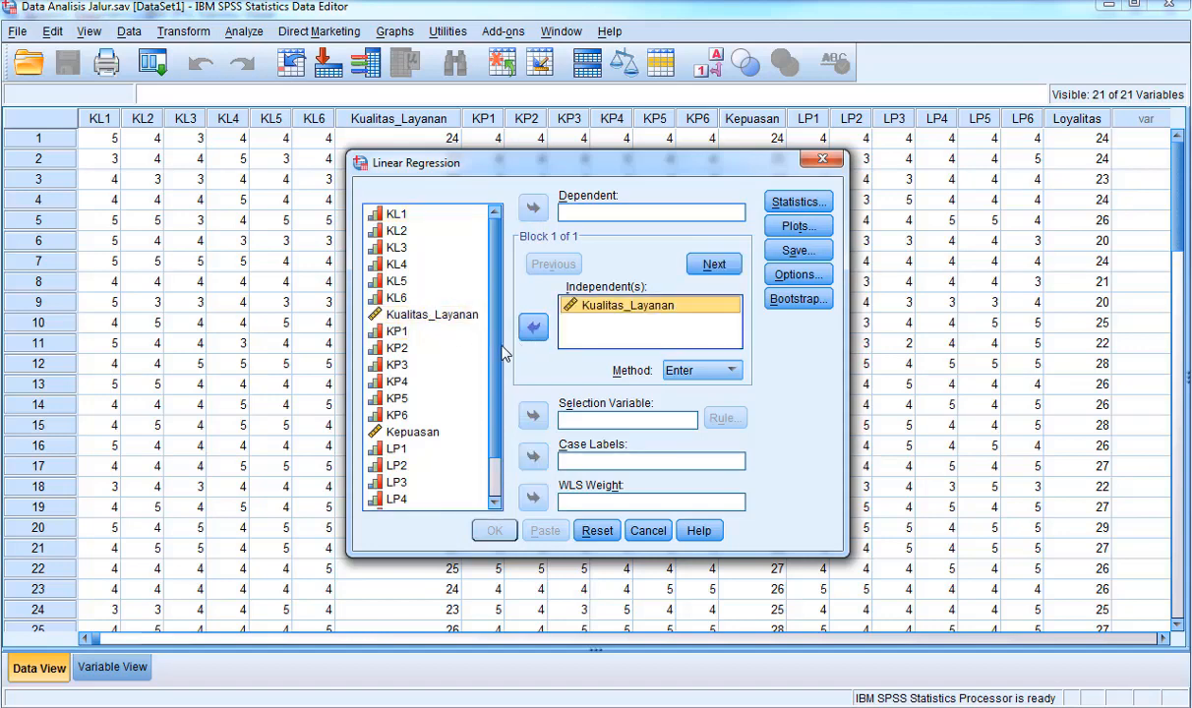
scroll(492, 418, "down", 1)
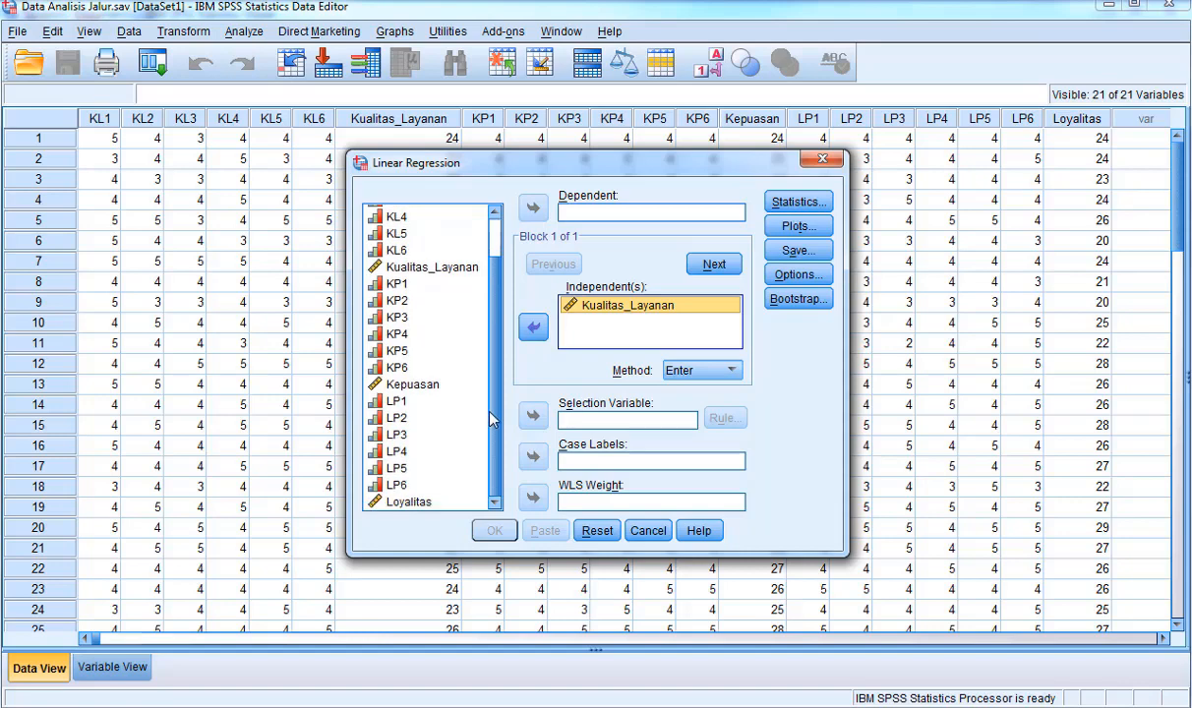
left_click(398, 500)
left_click(532, 210)
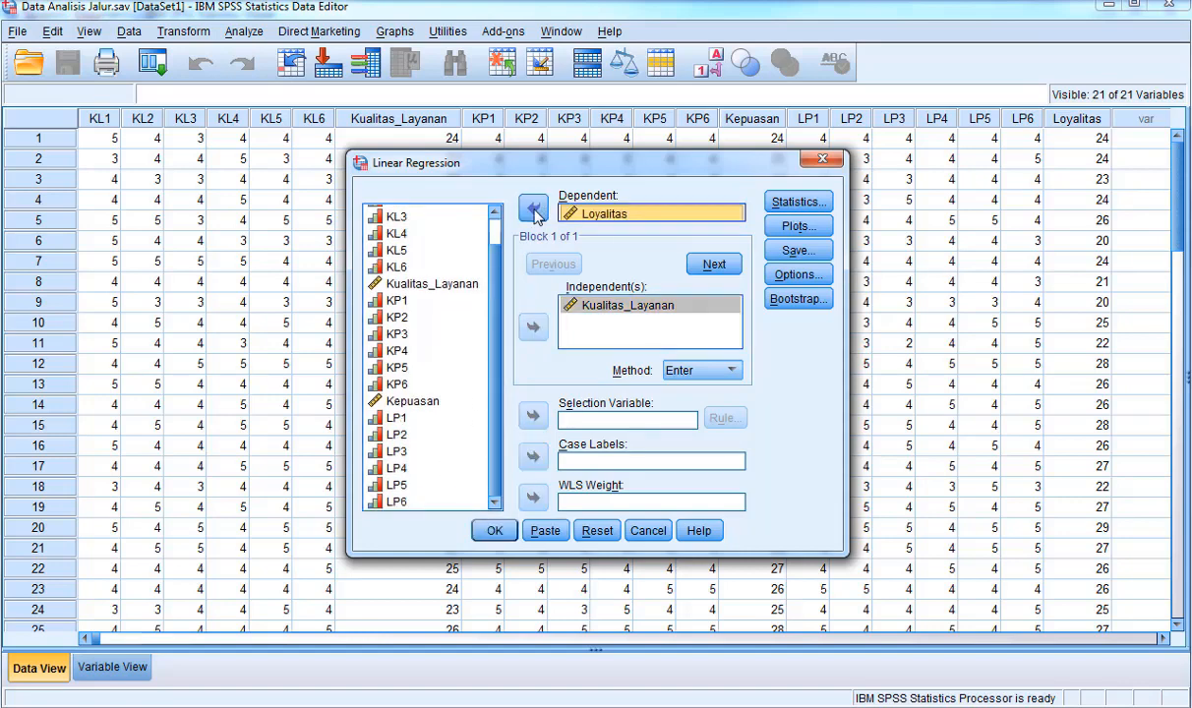
Add R squared change, Descriptives, Part and partial correlations, Collinearity diagnostics and Durbin-Watson to the regression statistics.
left_click(798, 202)
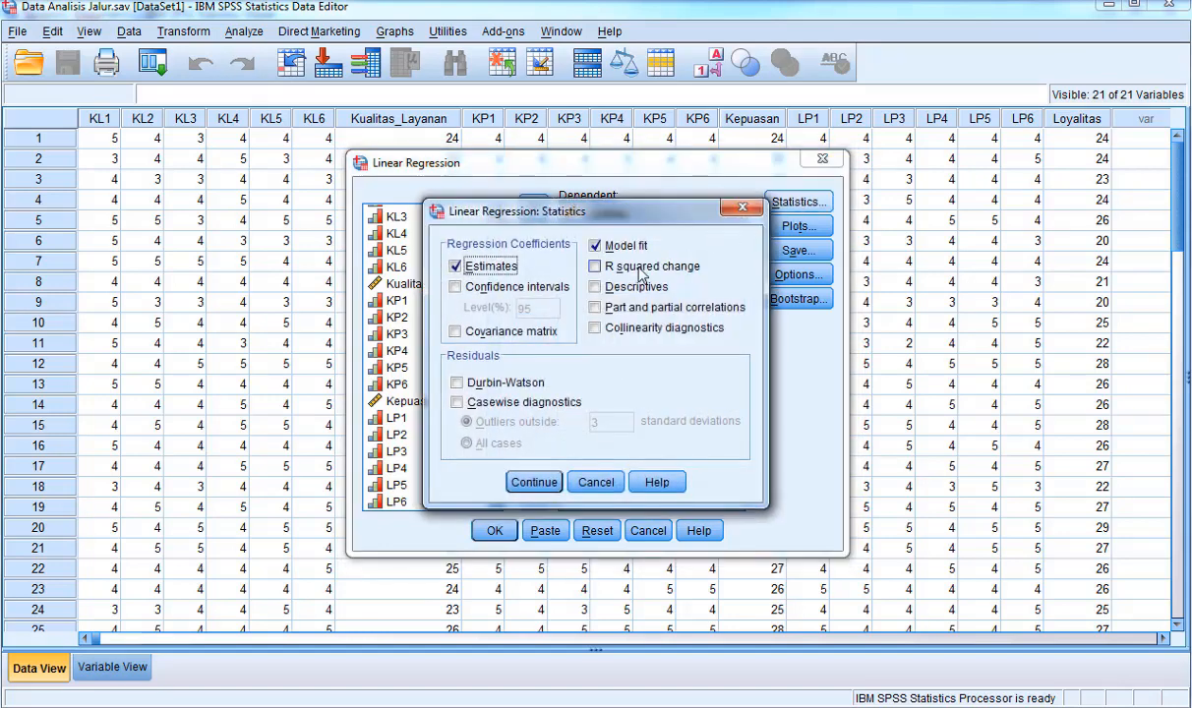
left_click(634, 267)
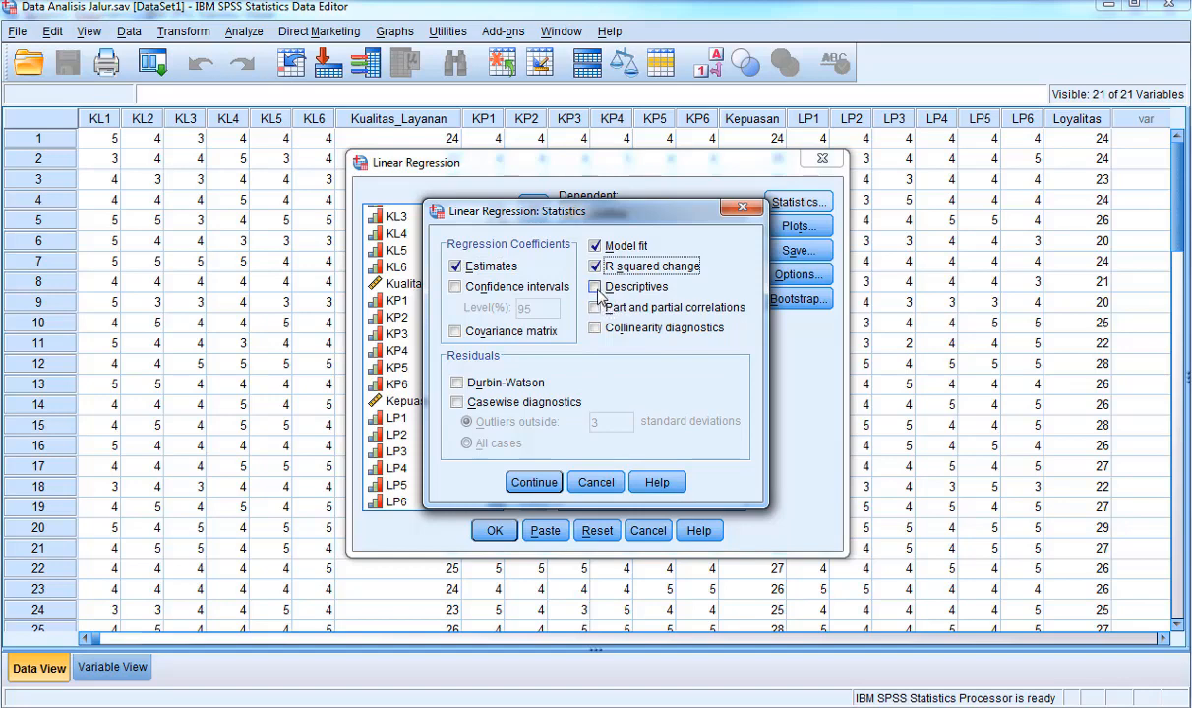
left_click(596, 287)
left_click(596, 307)
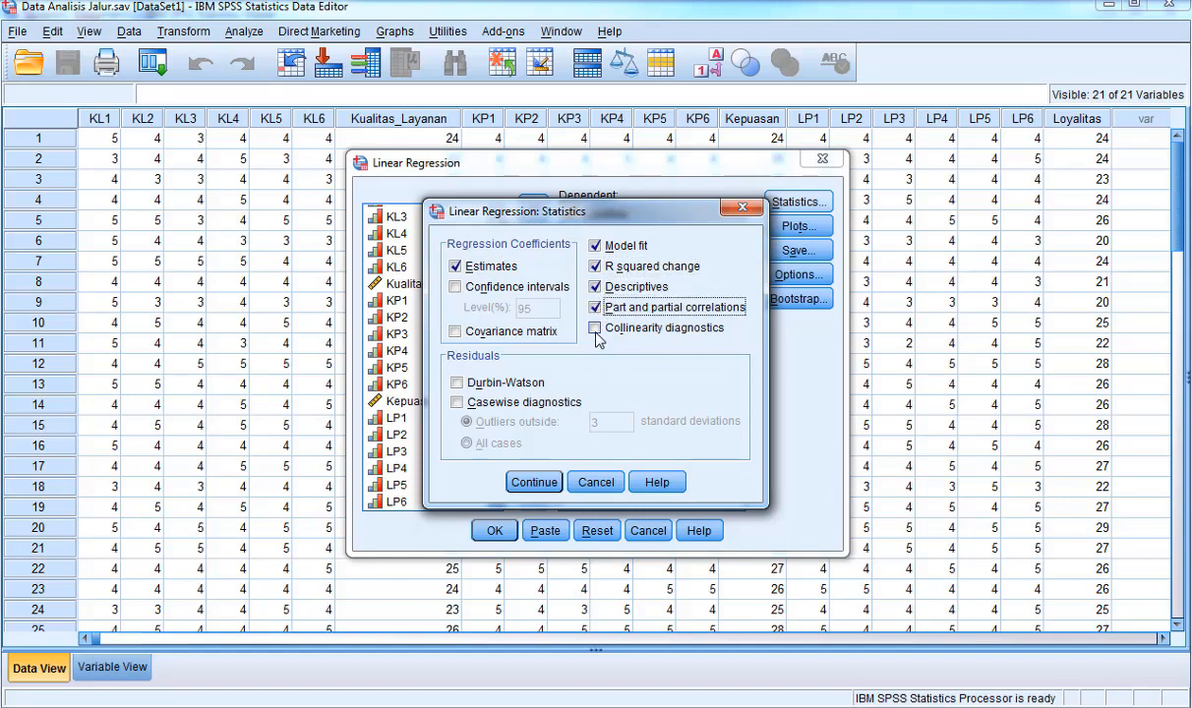
left_click(595, 332)
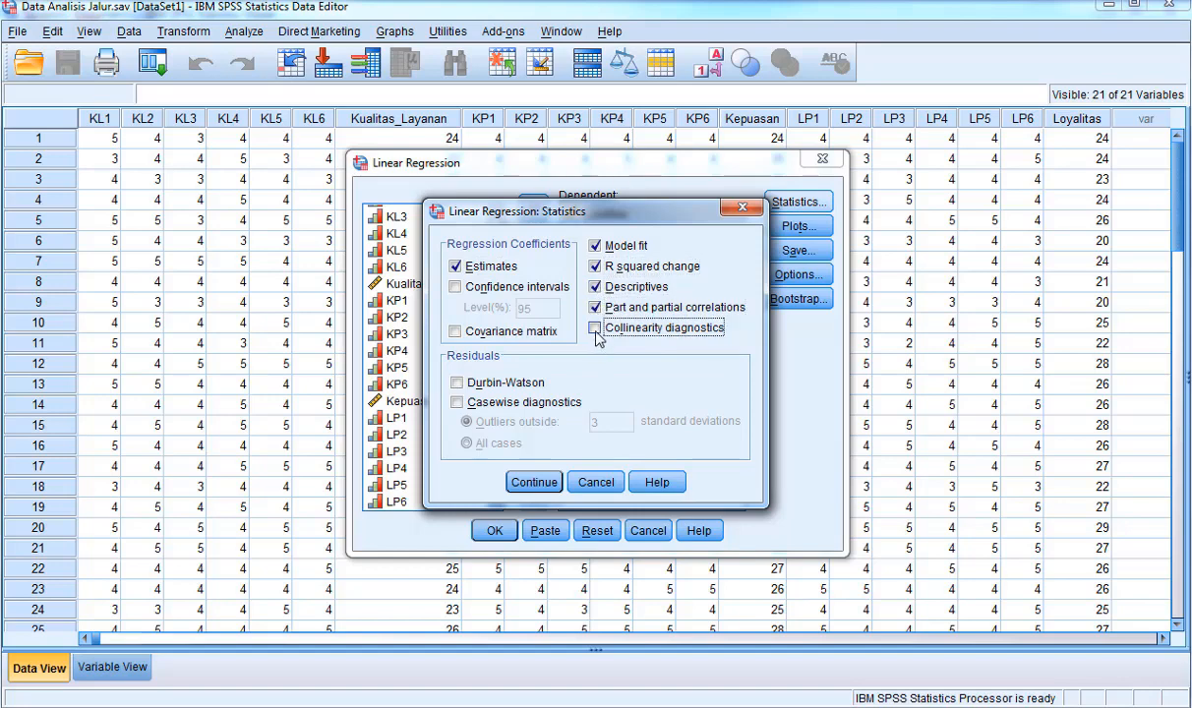
left_click(459, 384)
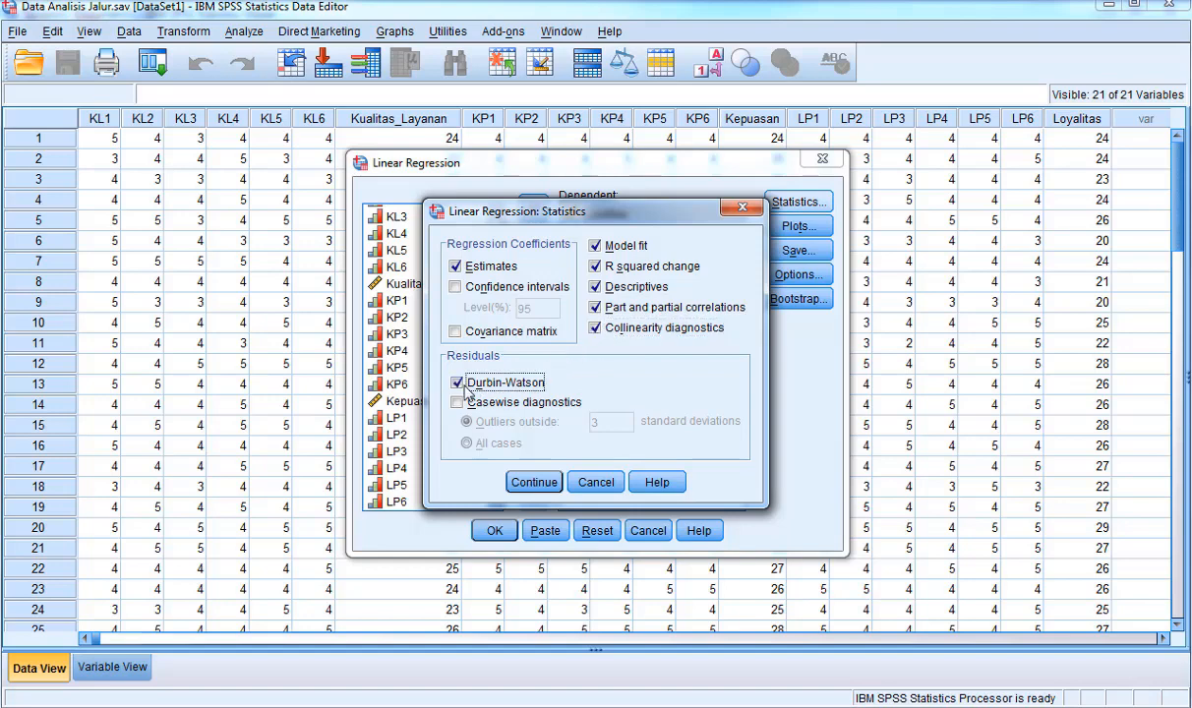
left_click(532, 482)
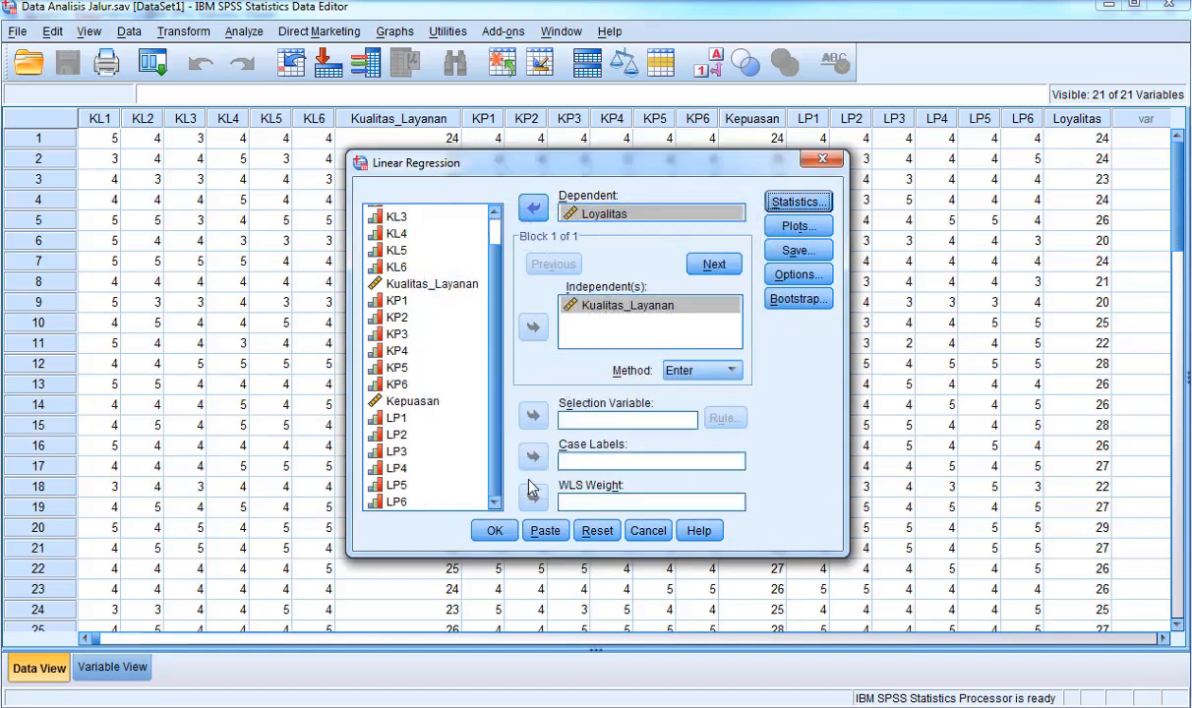
Define a regression scatter plot with *ZPRED on the X axis and *ZRESID on the Y axis.
left_click(783, 228)
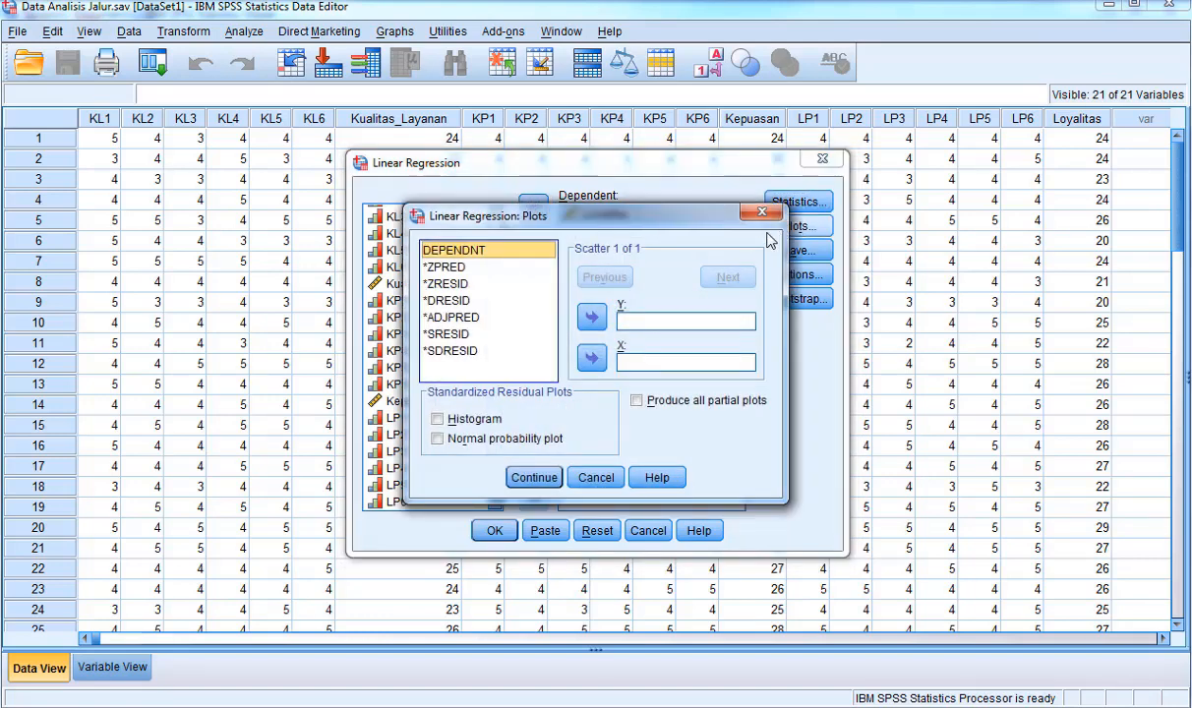
left_click(432, 267)
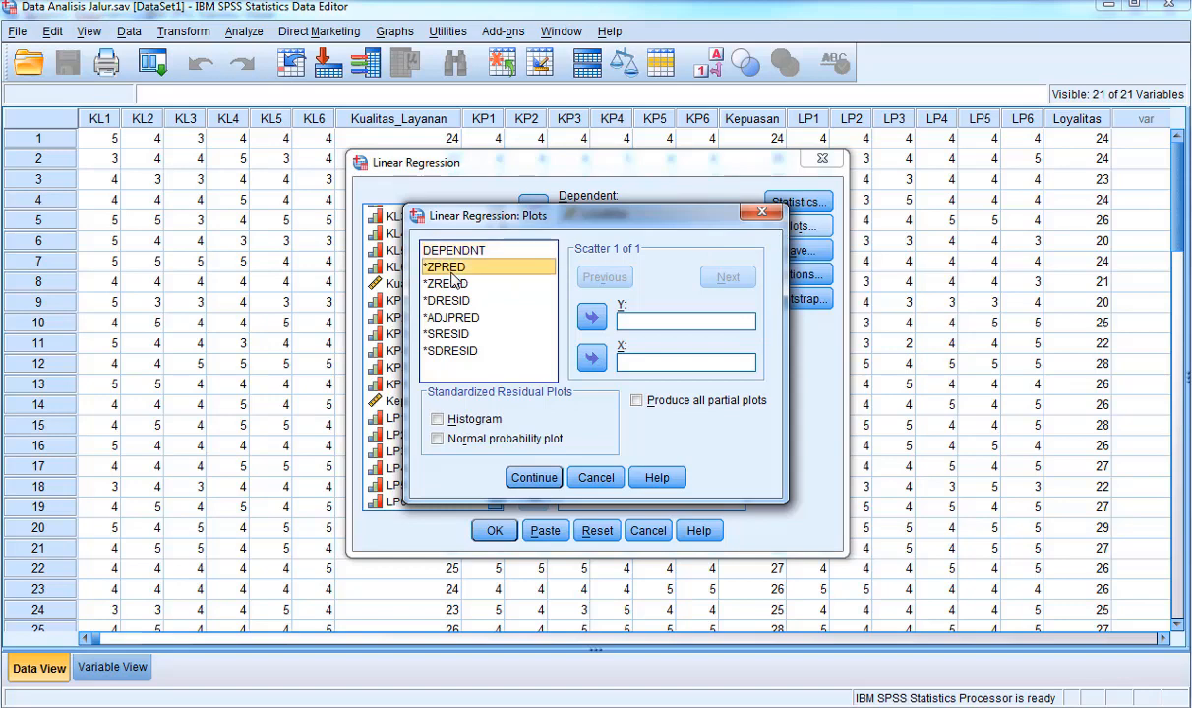
left_click(593, 362)
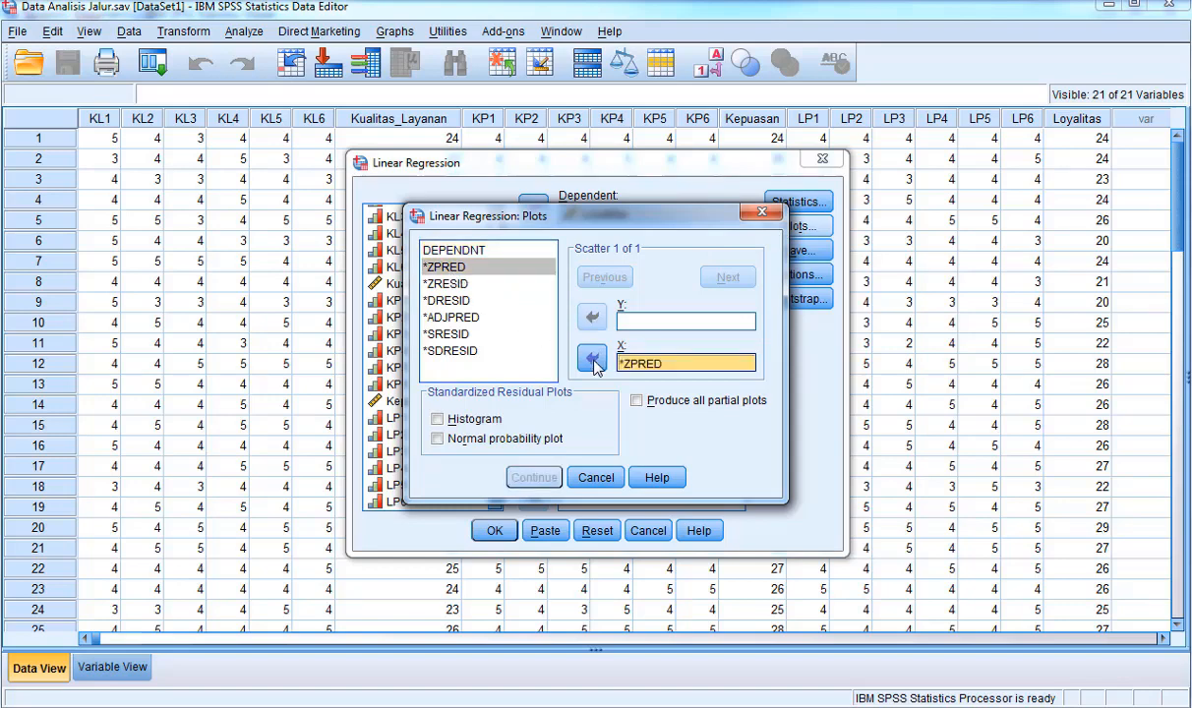
left_click(443, 283)
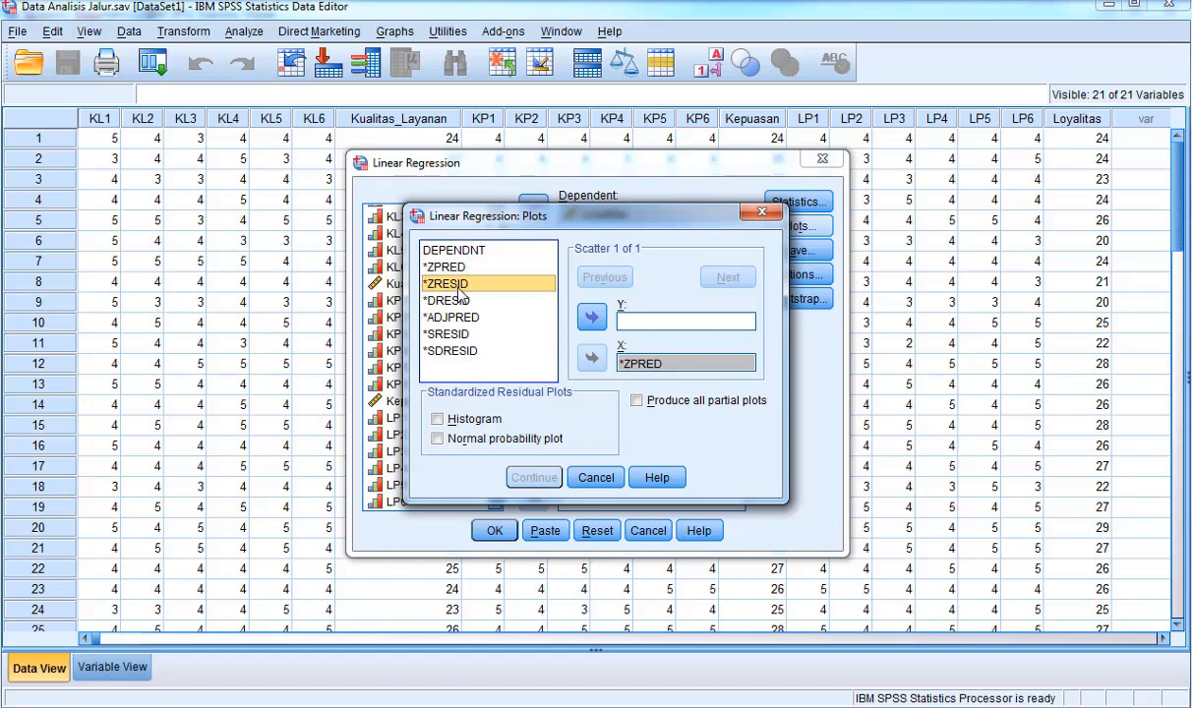
left_click(591, 317)
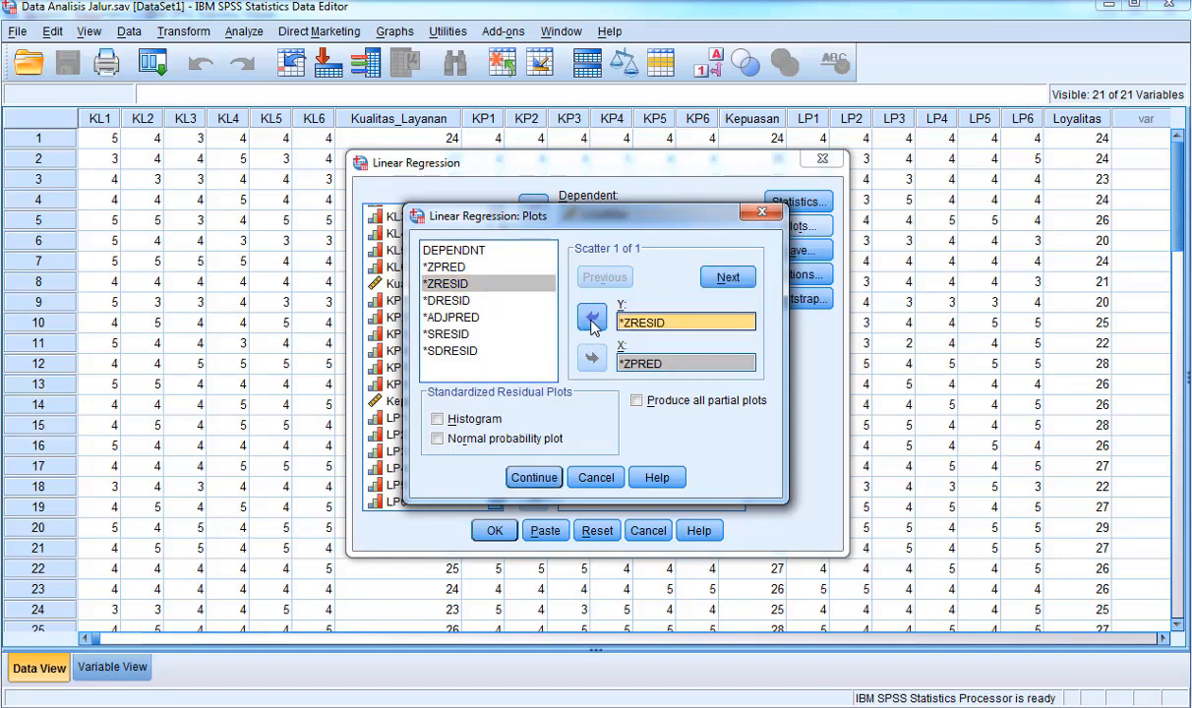
Include the histogram and normal probability plot of the standardized residuals and run the regression.
left_click(478, 422)
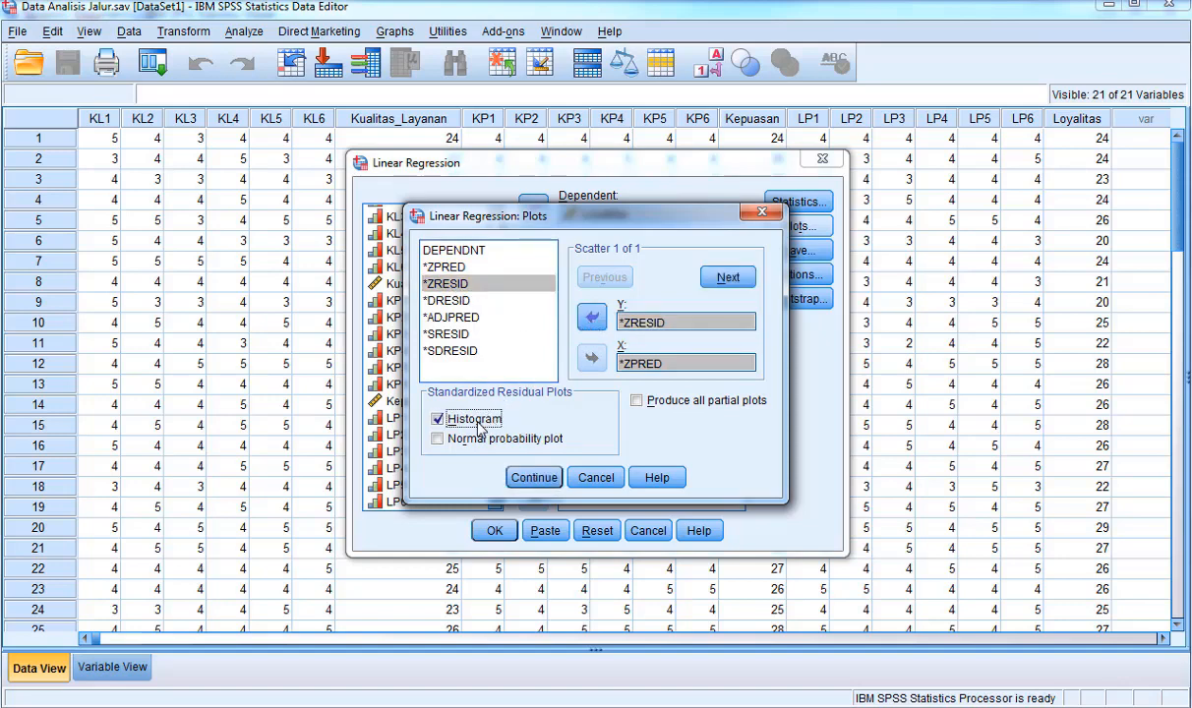
left_click(451, 442)
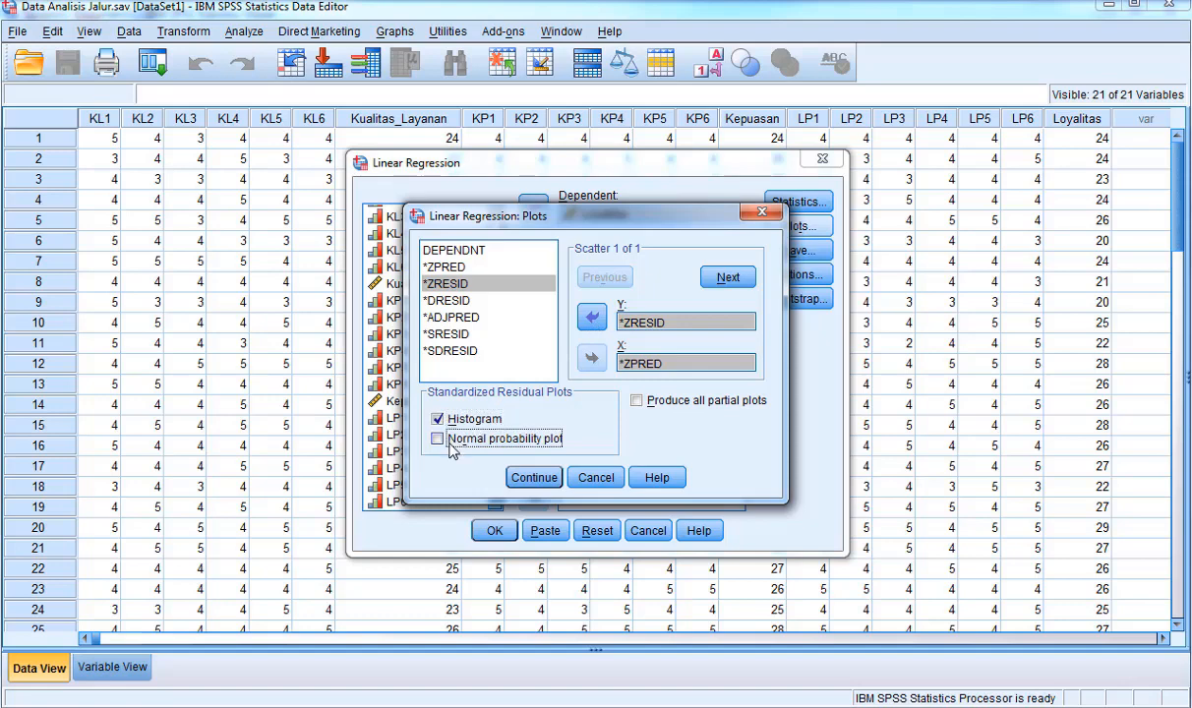
left_click(534, 477)
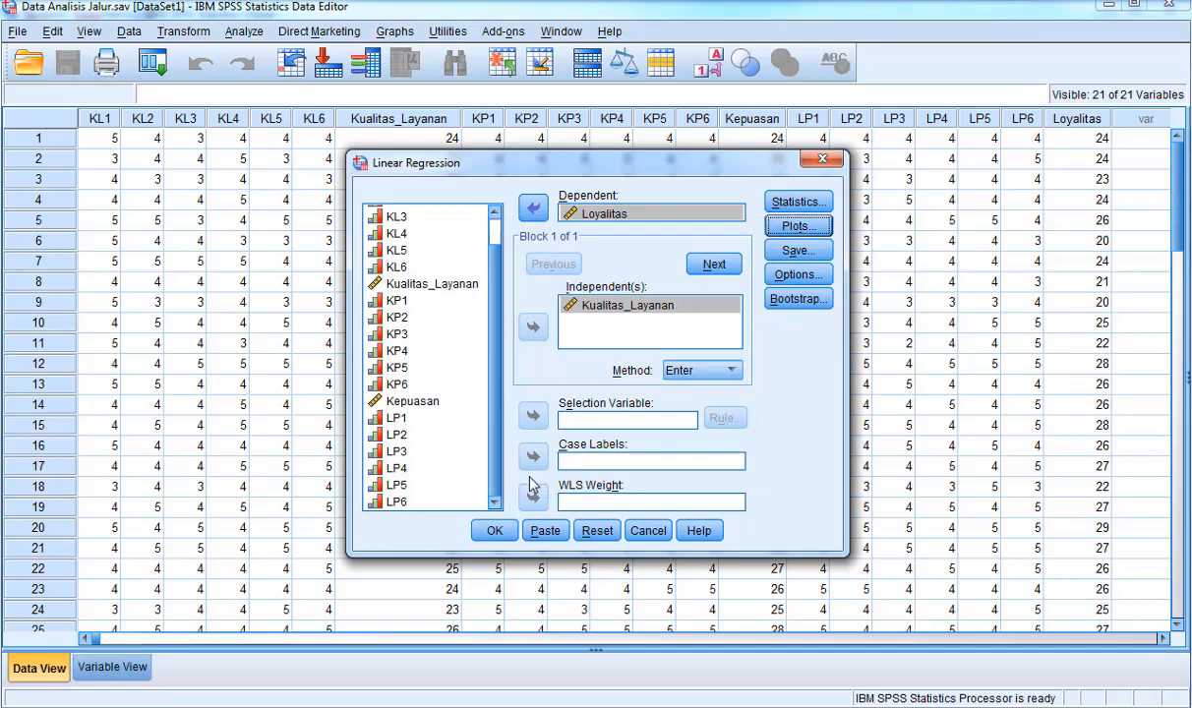
left_click(495, 531)
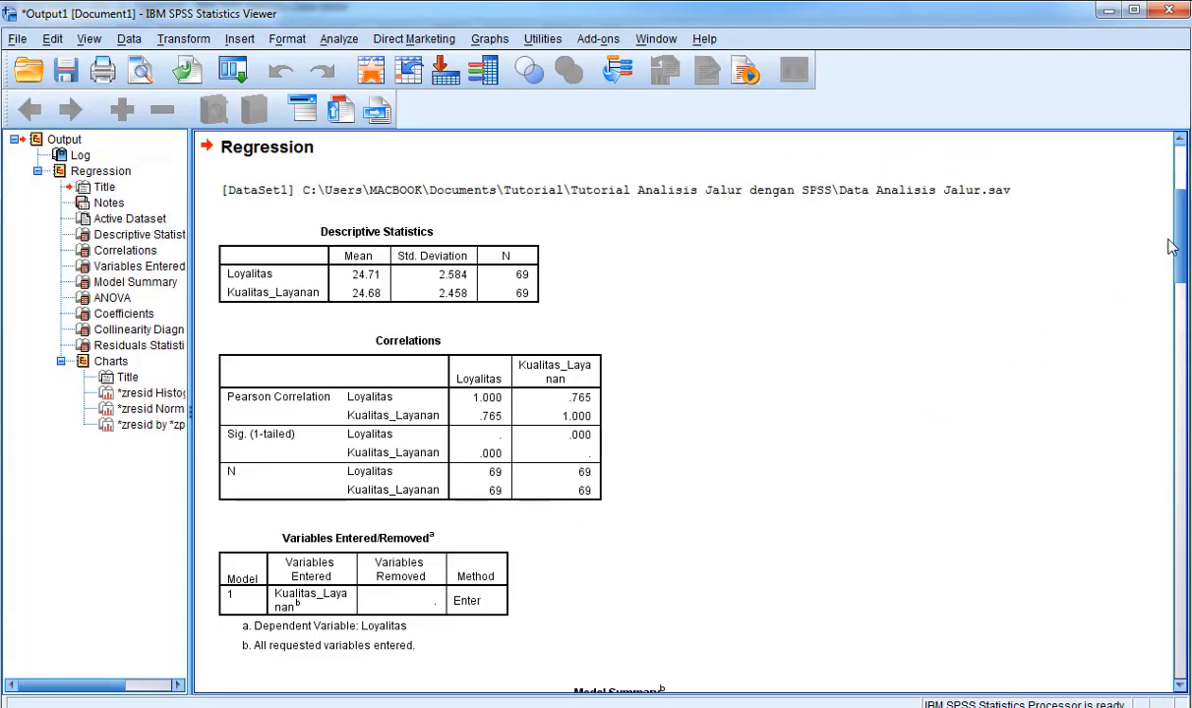
Examine the t and Sig. values of Kualitas_Layanan in the Coefficients table and the residual df in the ANOVA table.
left_click_drag(1183, 227, 1188, 349)
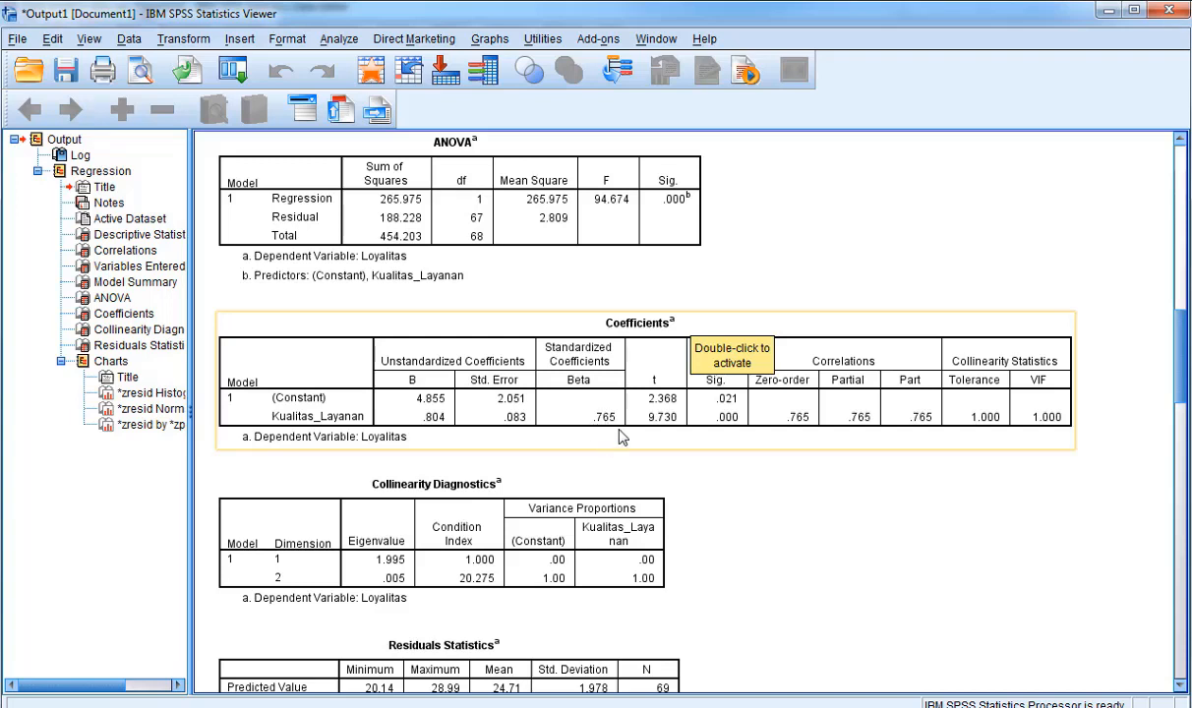
left_click(674, 438)
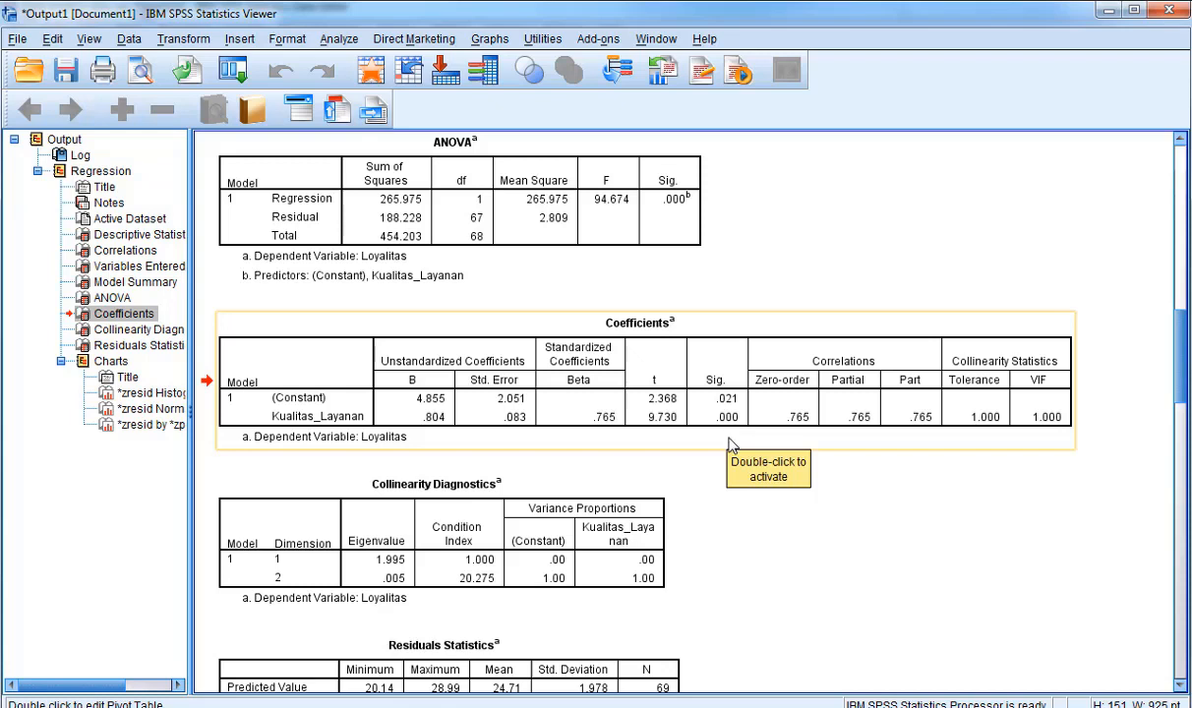
left_click(715, 478)
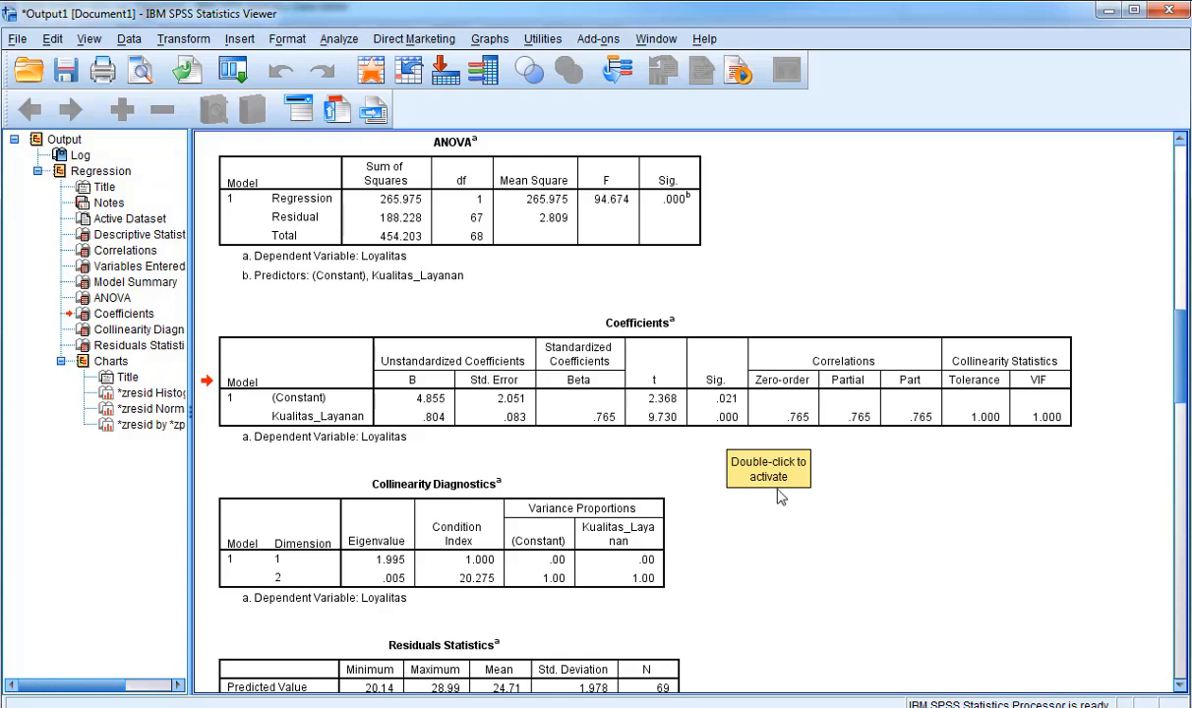
left_click(755, 443)
left_click(756, 442)
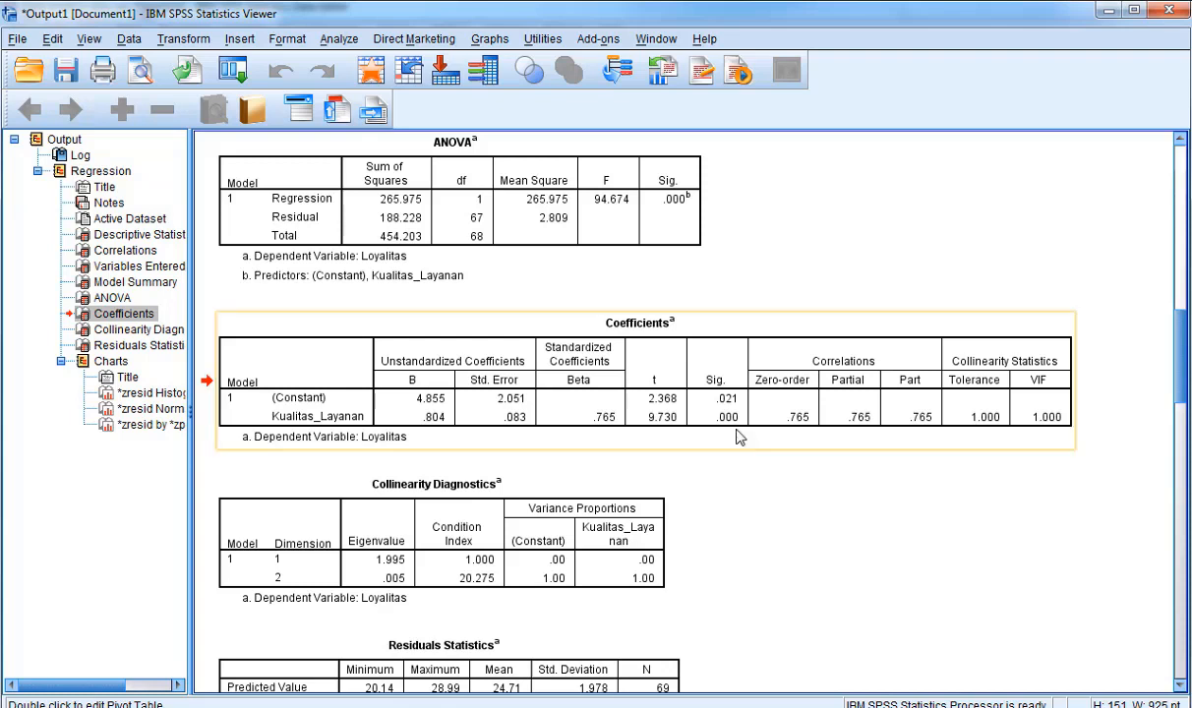
left_click(475, 229)
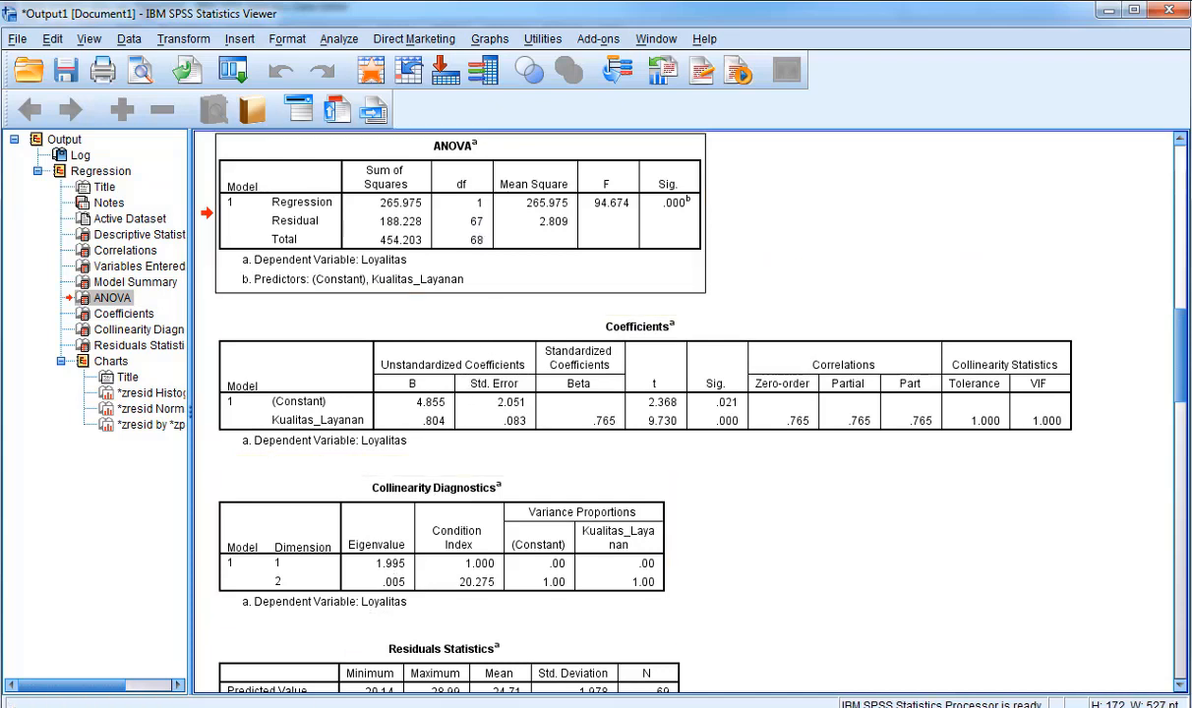
Switch to tabel-t.pdf in Adobe Acrobat Reader and look up the t value for df 67 in the 0.025/0.050 column.
mouse_move(314, 706)
left_click(312, 629)
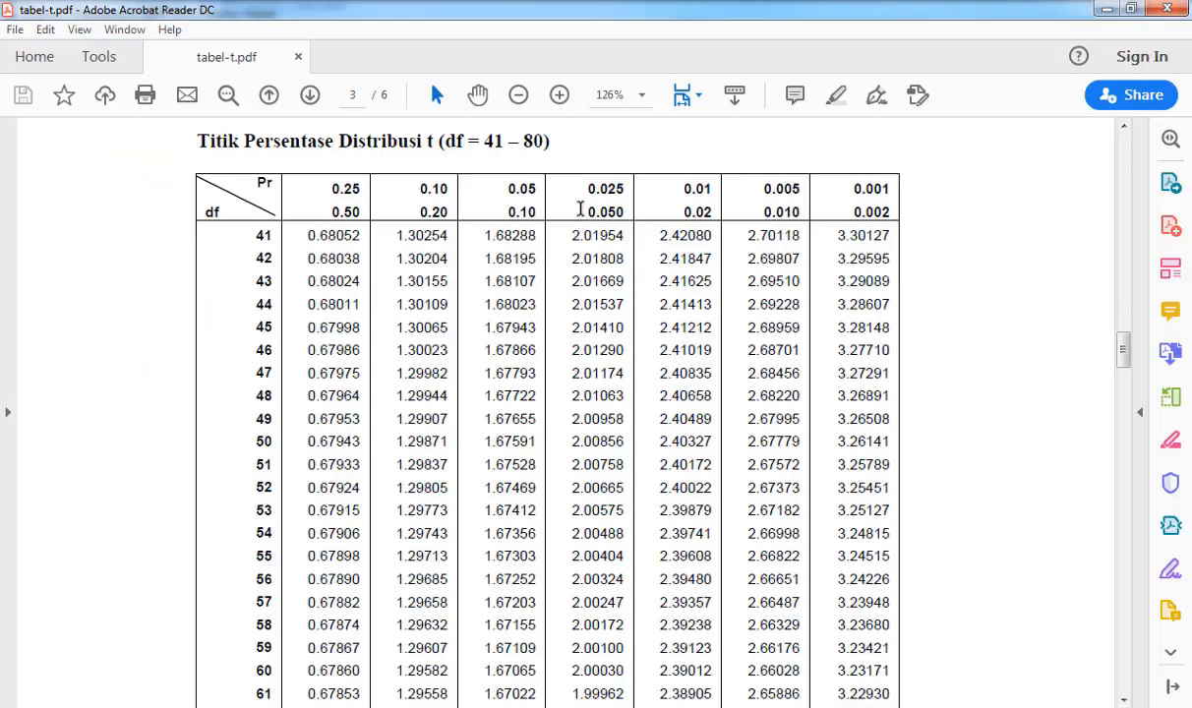
left_click_drag(583, 206, 626, 209)
scroll(548, 368, "up", 3)
scroll(545, 380, "down", 3)
scroll(545, 380, "down", 6)
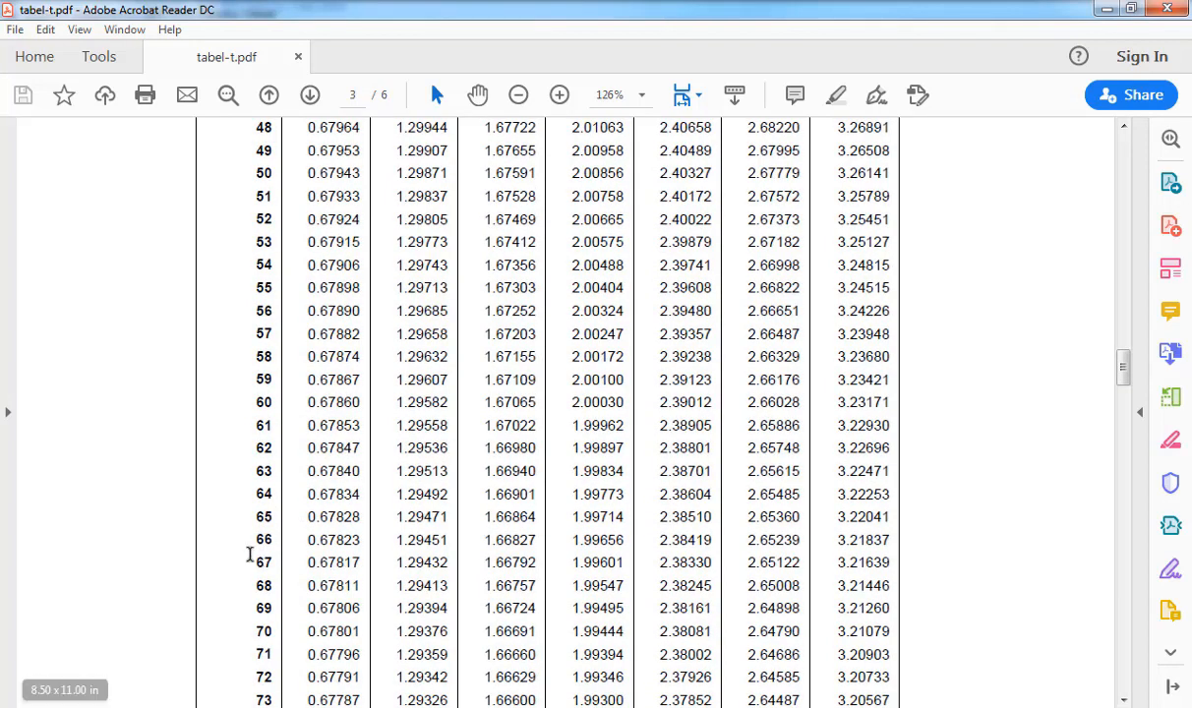
left_click_drag(250, 559, 620, 566)
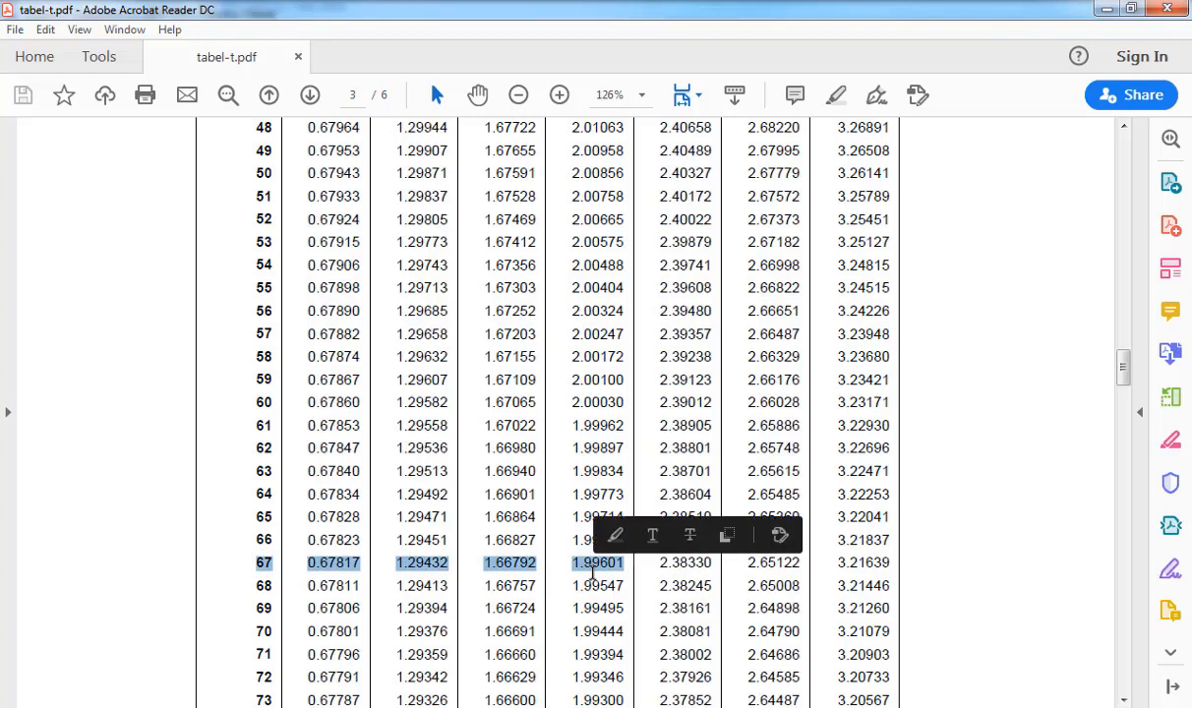
left_click(634, 568)
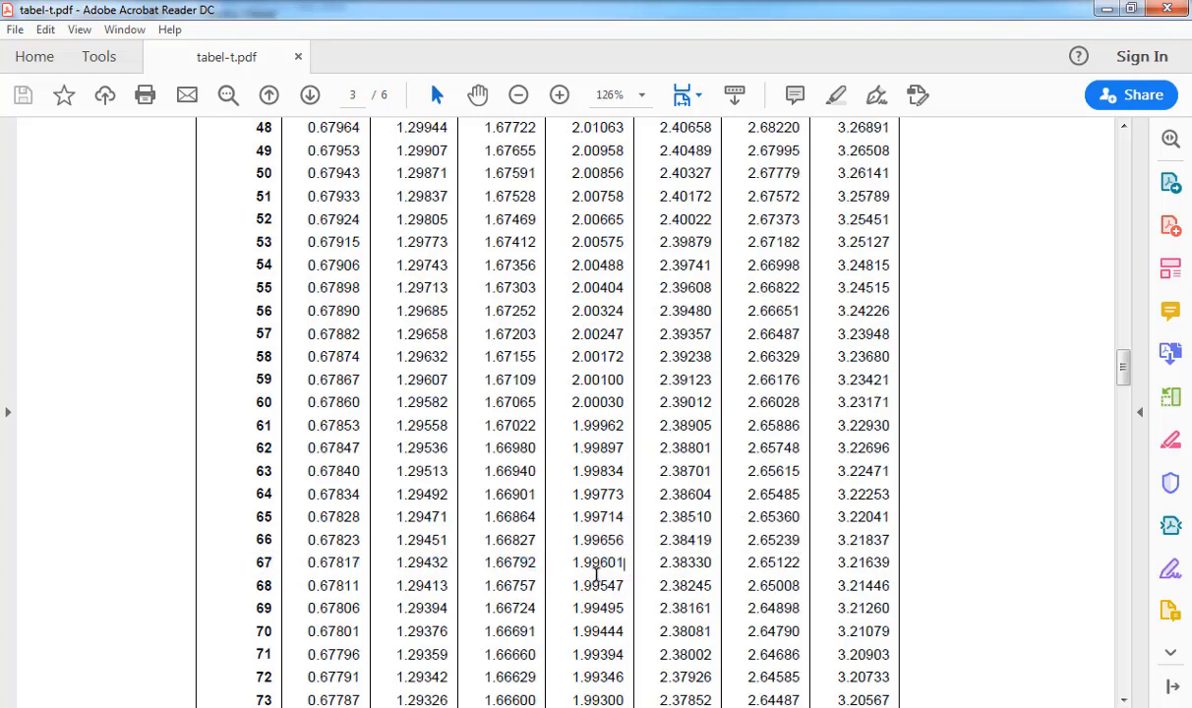
left_click_drag(570, 562, 623, 563)
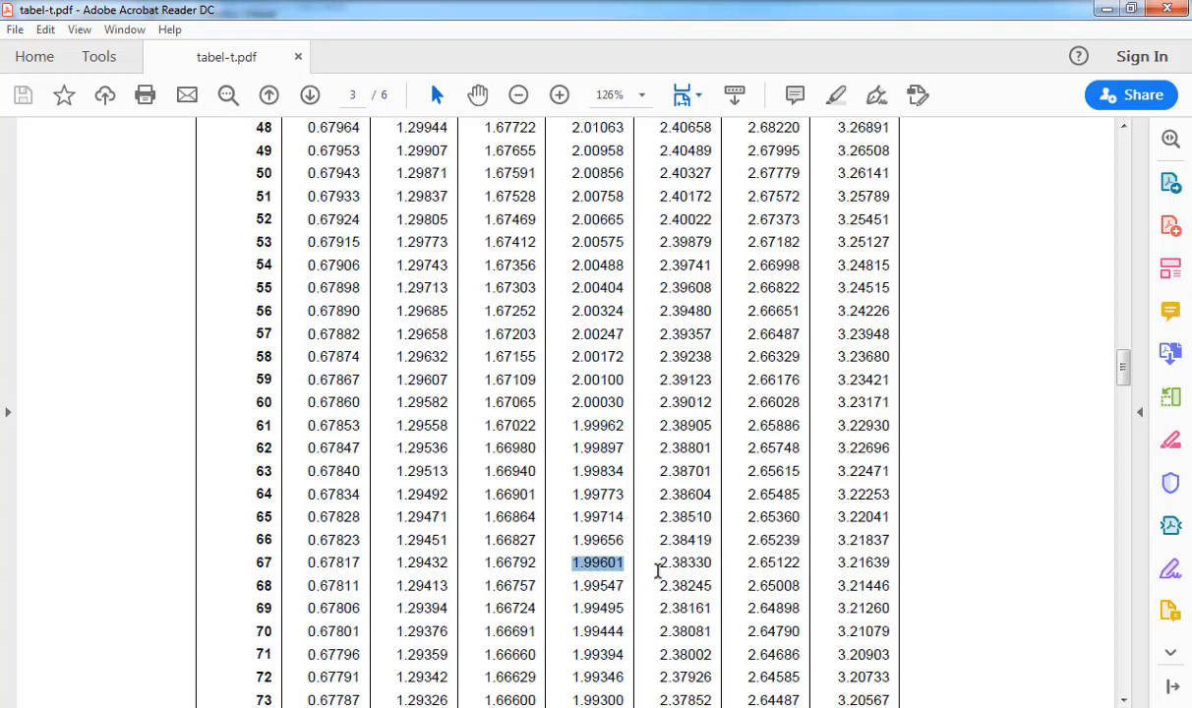
Switch back to the SPSS output and review the effect of Kualitas_Layanan on Loyalitas in the Coefficients table.
mouse_move(165, 696)
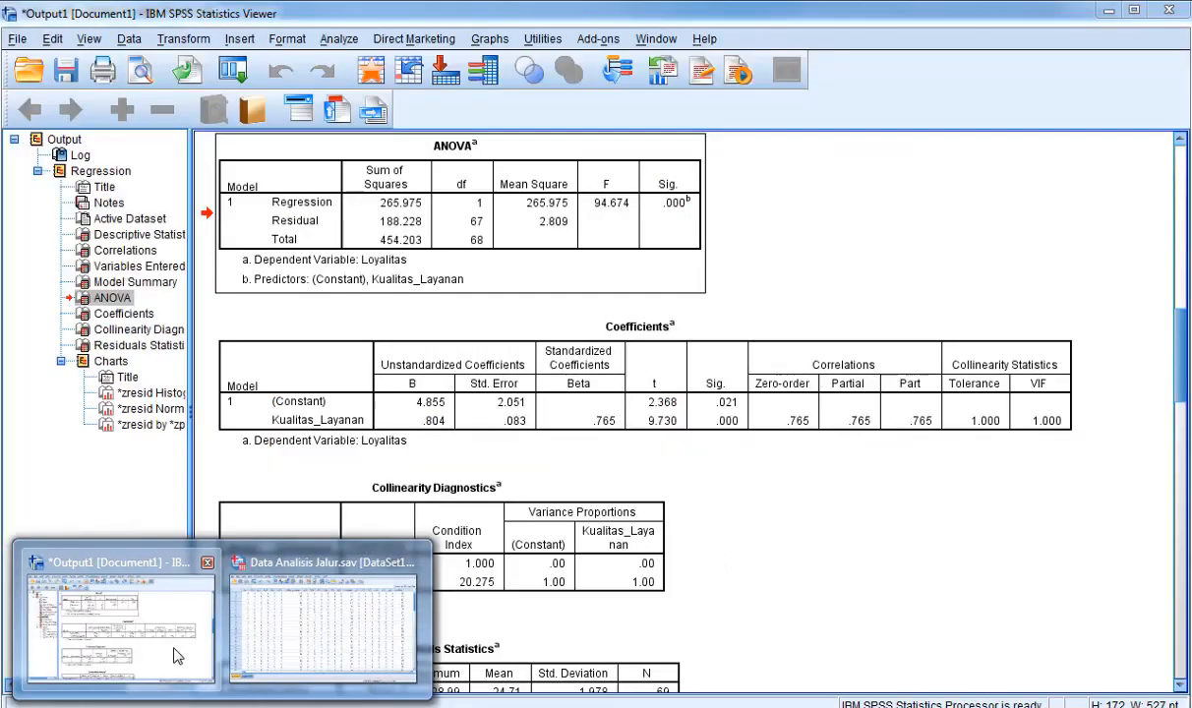
left_click(175, 651)
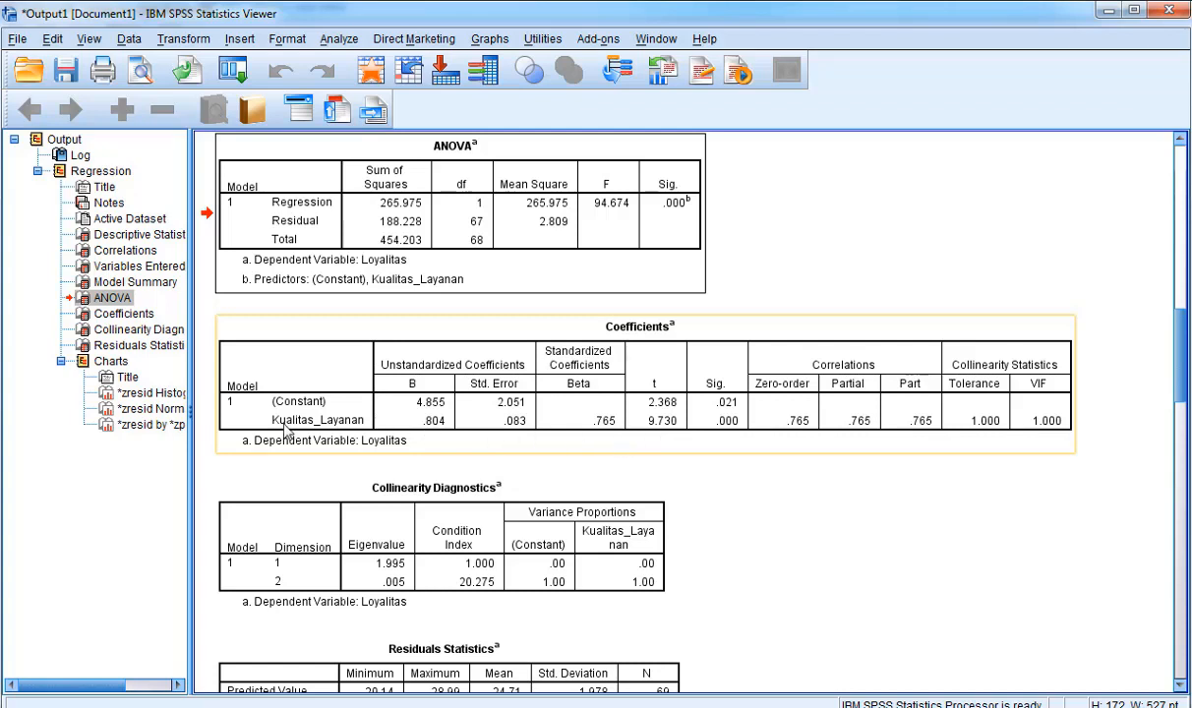
left_click(397, 470)
left_click(377, 463)
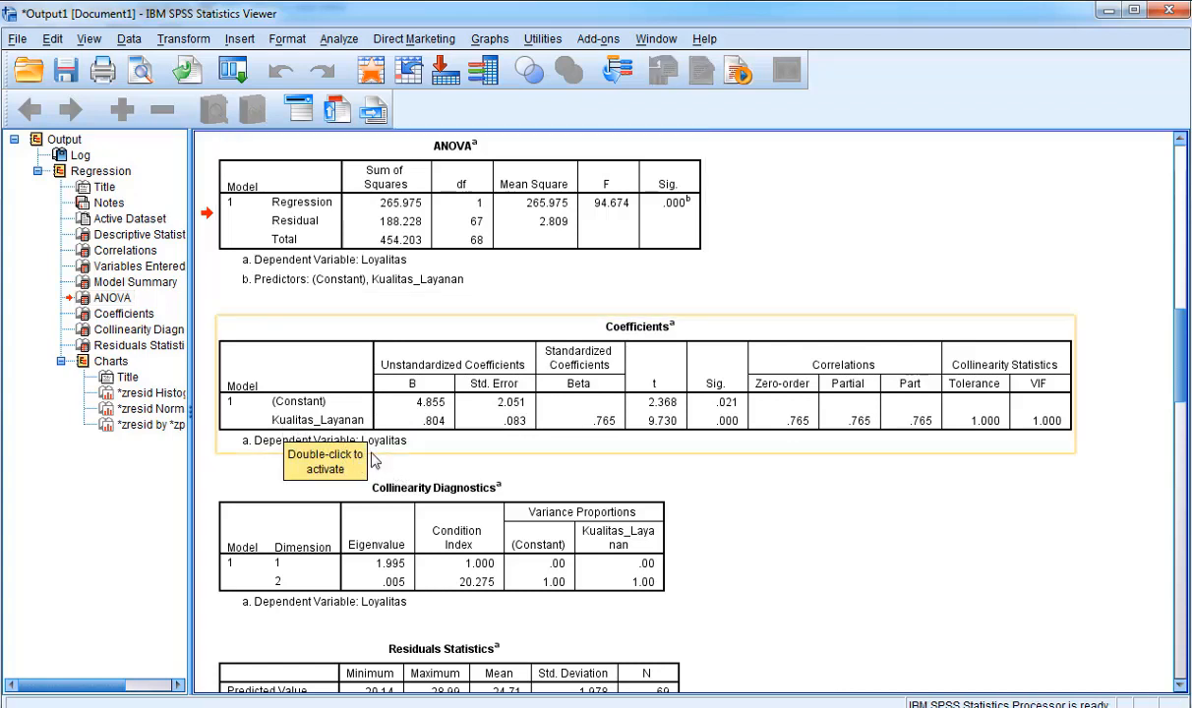
left_click(371, 449)
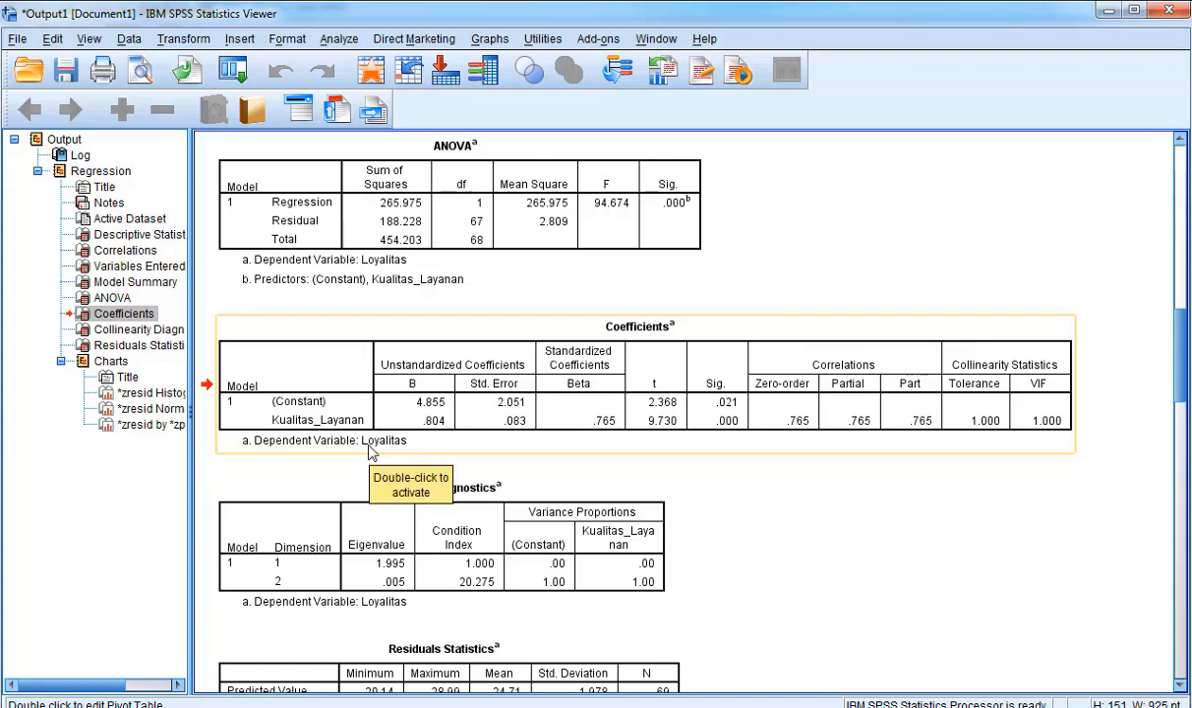
double_click(370, 448)
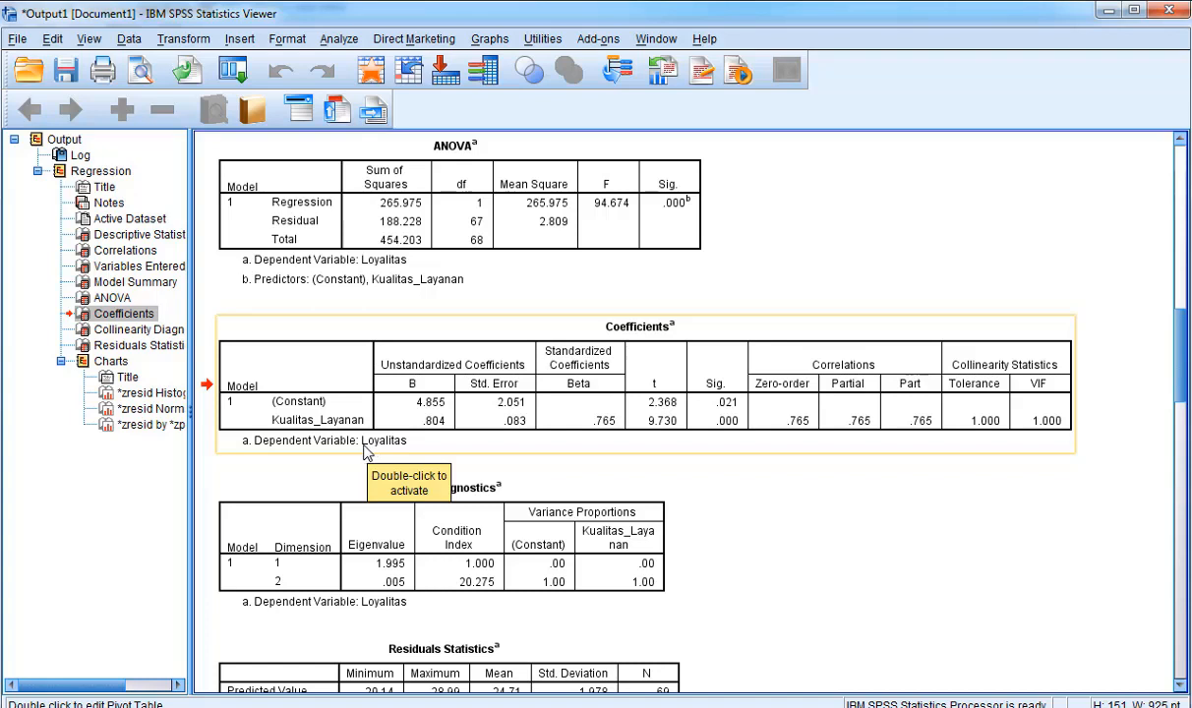
double_click(363, 450)
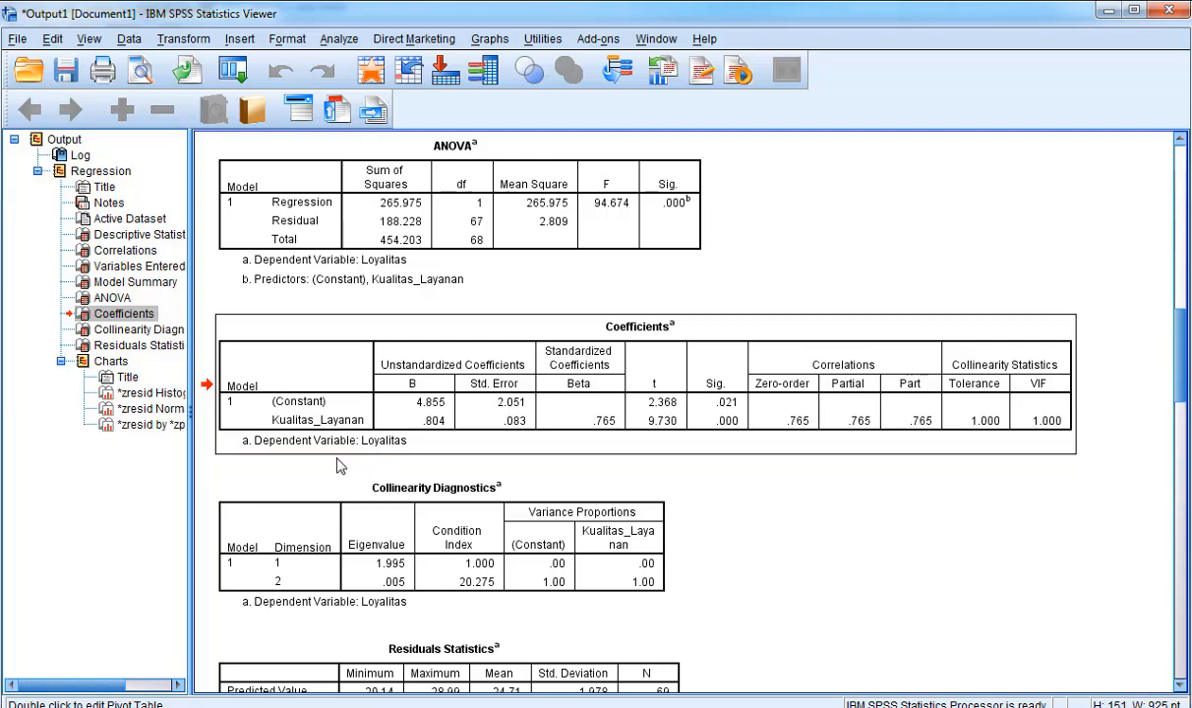
Replace Loyalitas with Kepuasan as the dependent variable of the linear regression, keeping Kualitas_Layanan as predictor, and run it.
left_click(340, 39)
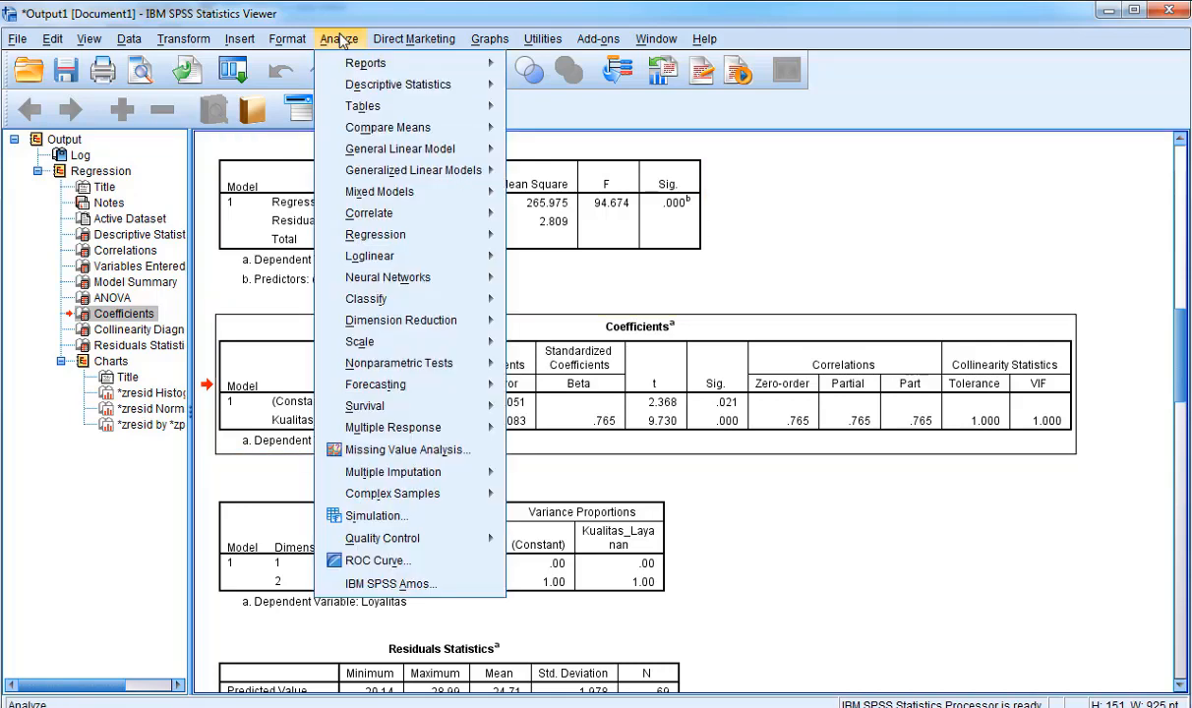
mouse_move(408, 243)
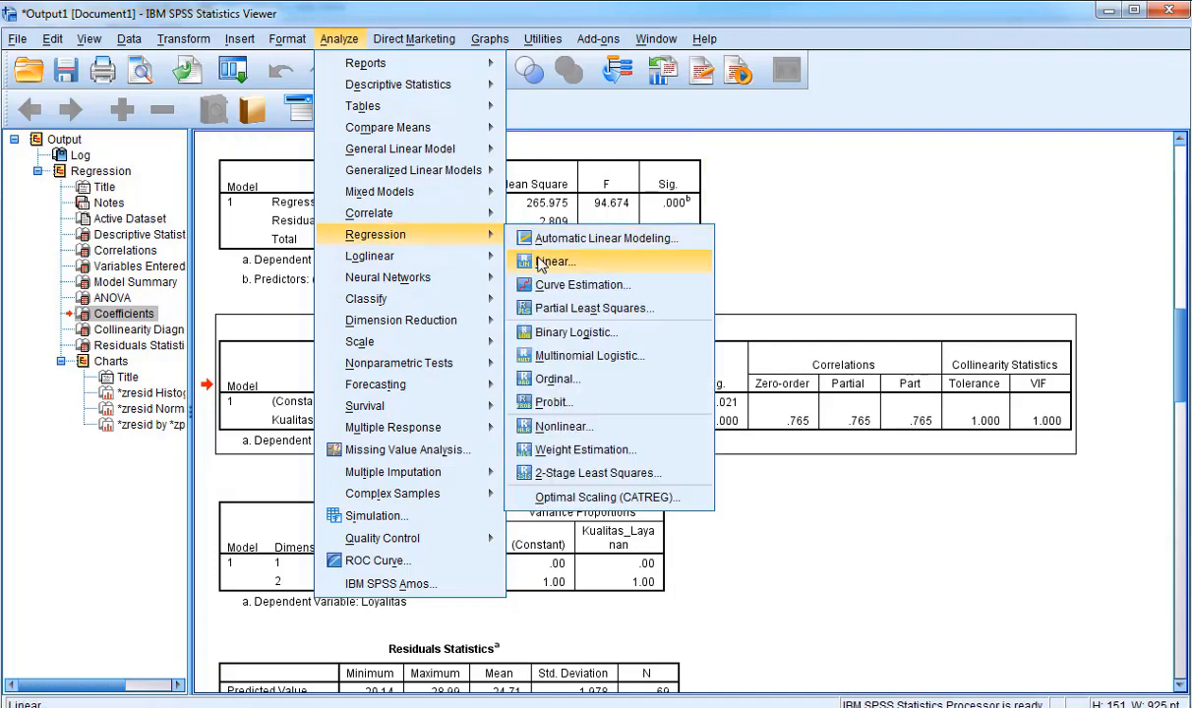
left_click(541, 262)
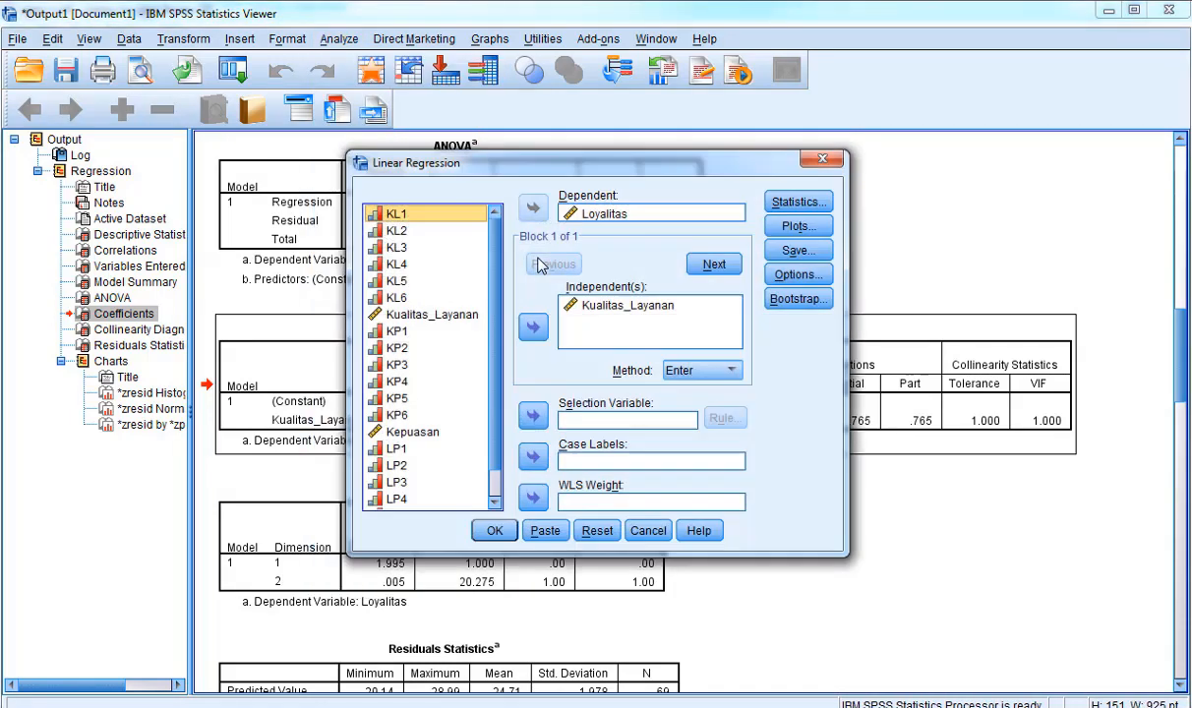
left_click(598, 217)
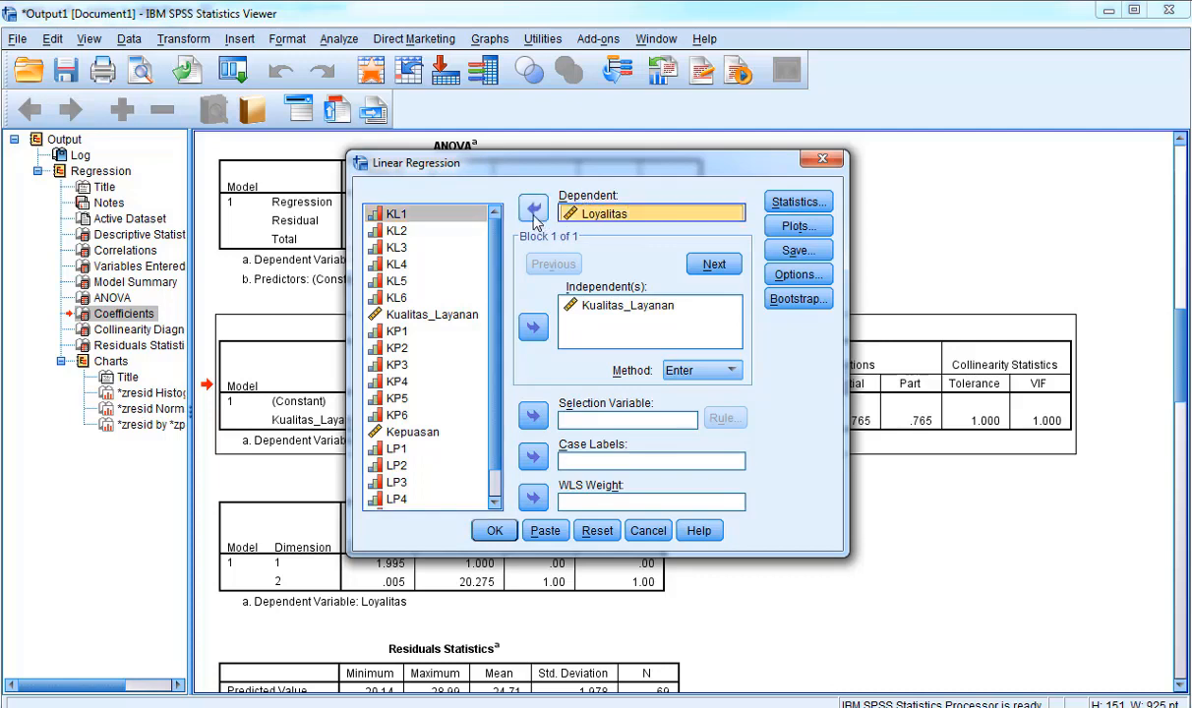
left_click(533, 208)
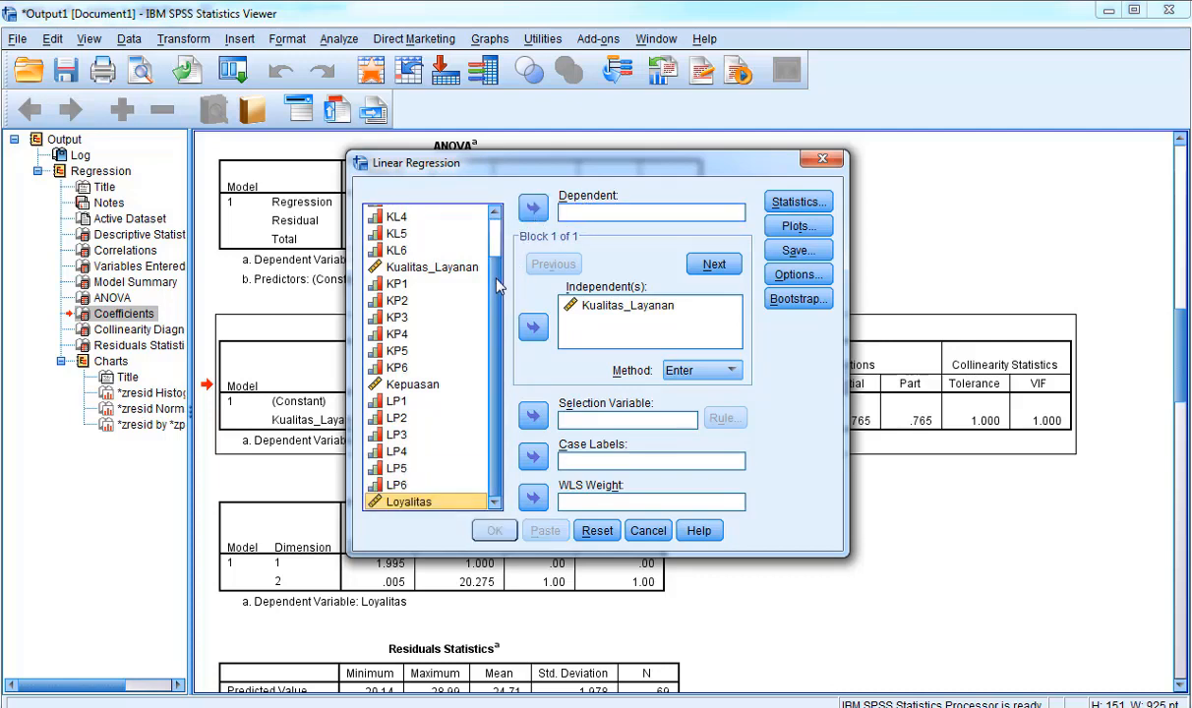
left_click(416, 390)
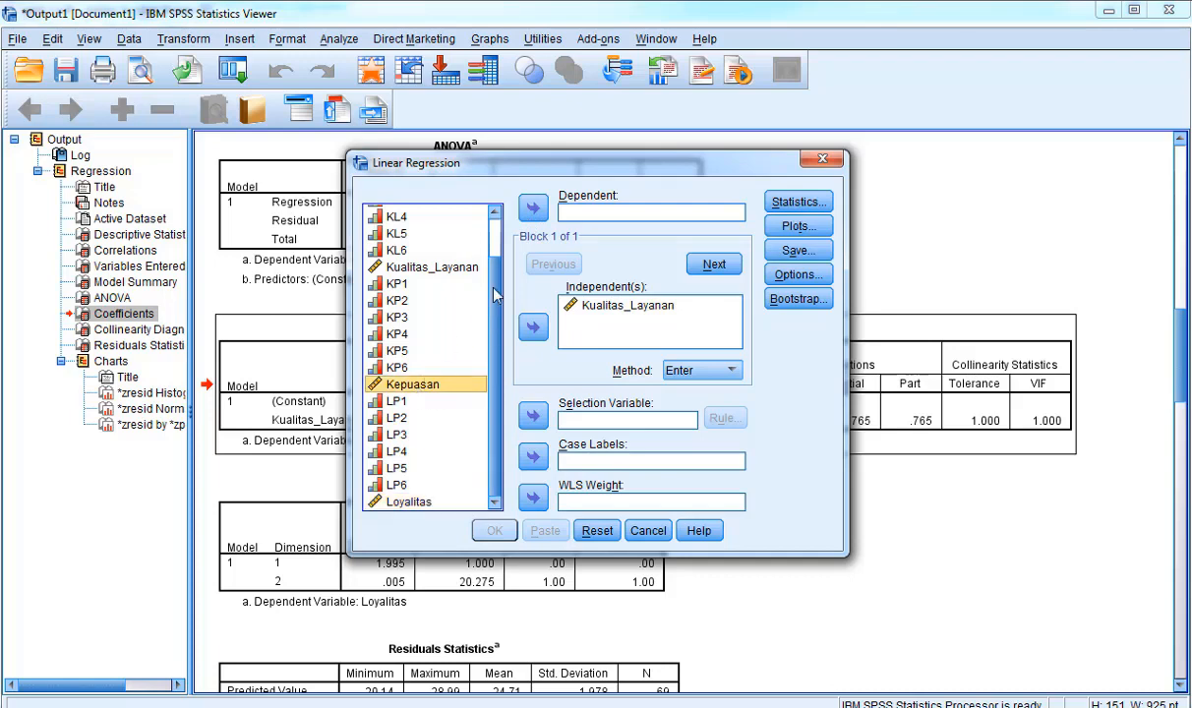
left_click(533, 209)
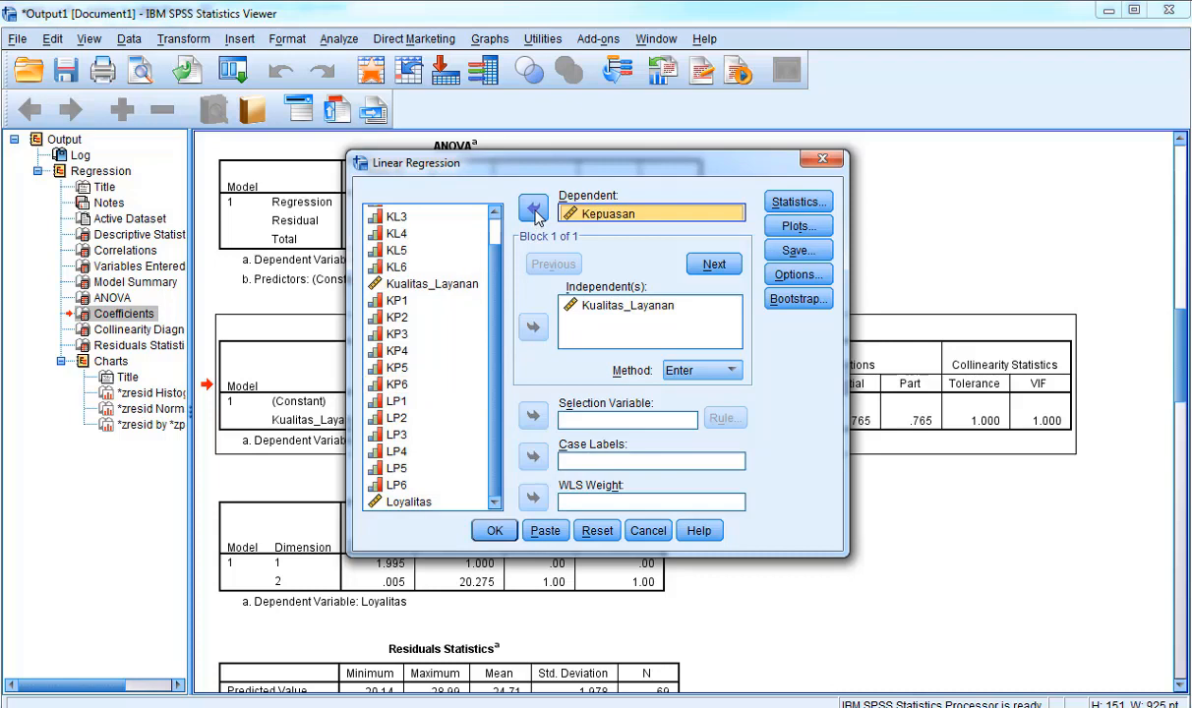
left_click(487, 532)
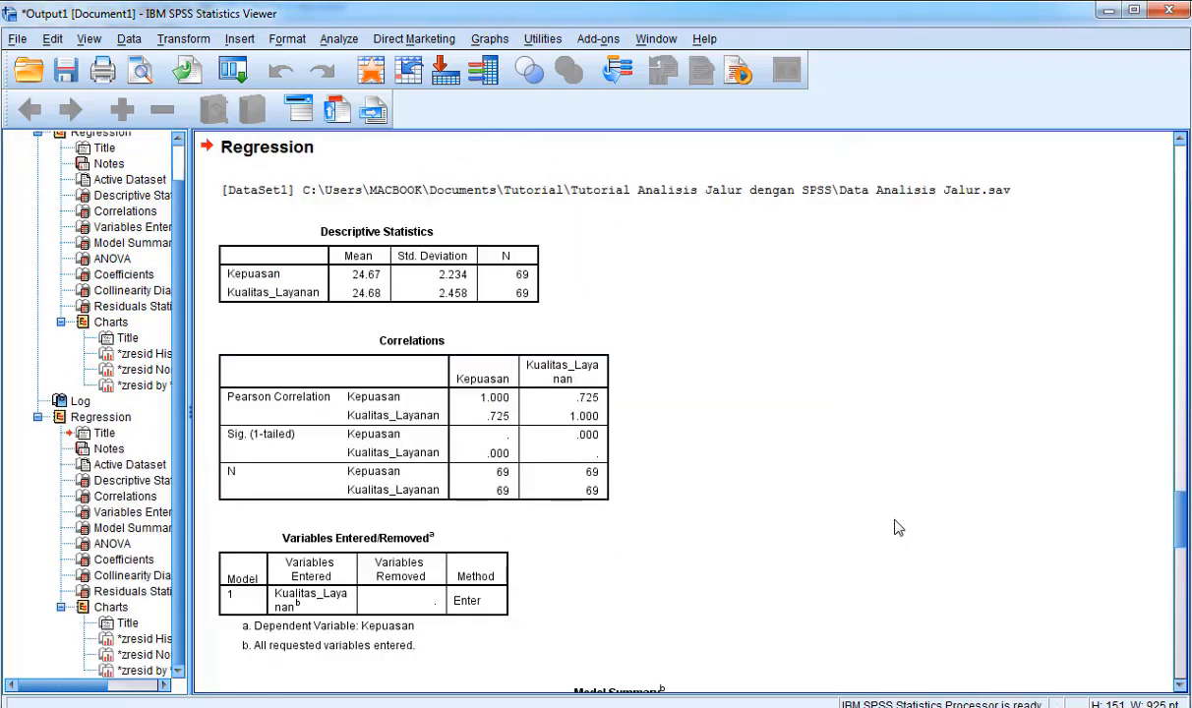
Examine the effect of Kualitas_Layanan on Kepuasan in the Coefficients table of the new regression output.
left_click_drag(1177, 524, 1182, 584)
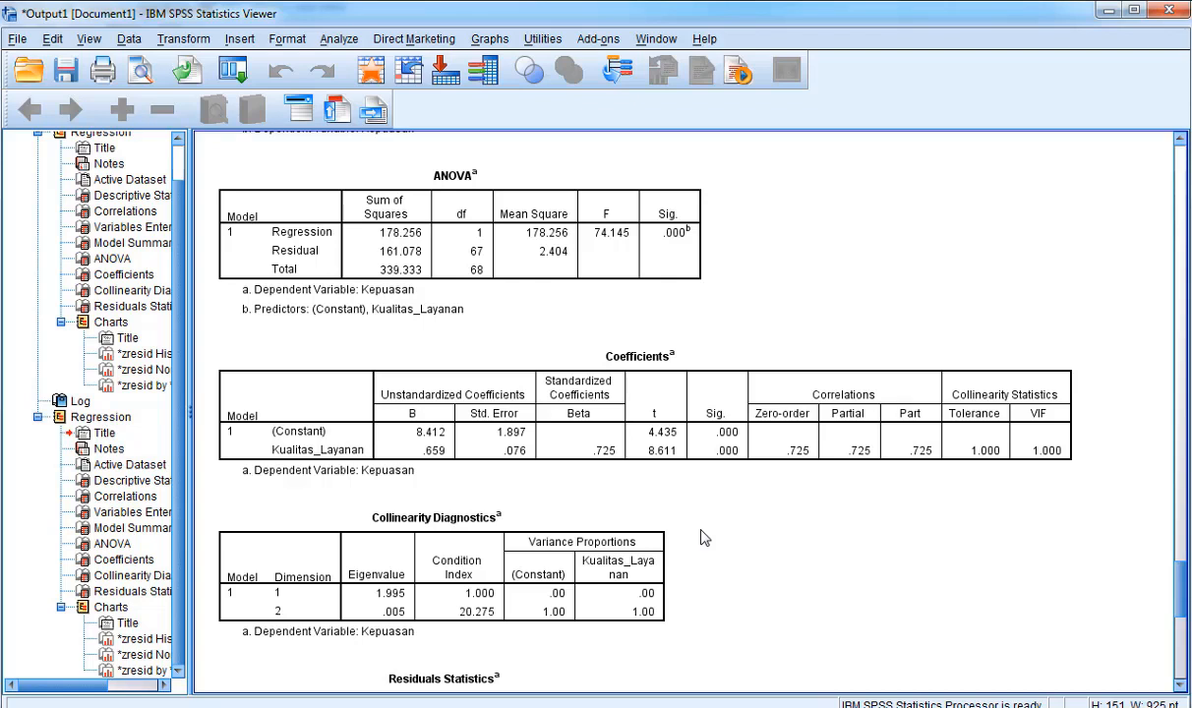
left_click(274, 452)
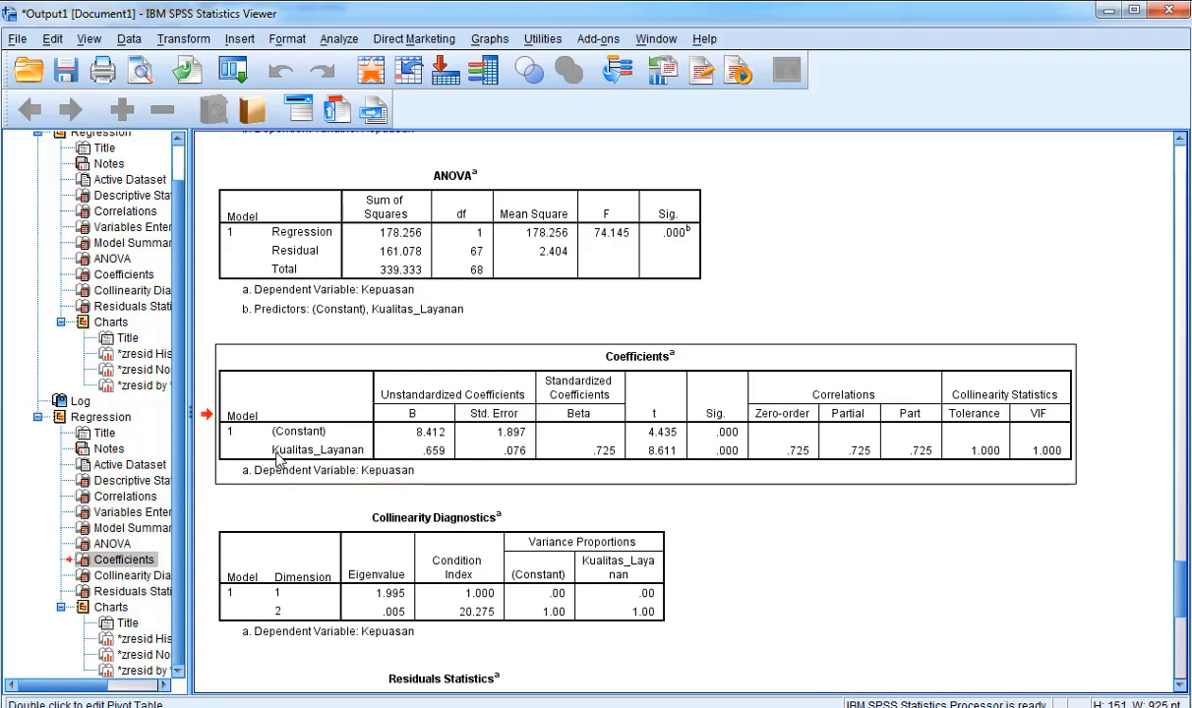
left_click(380, 477)
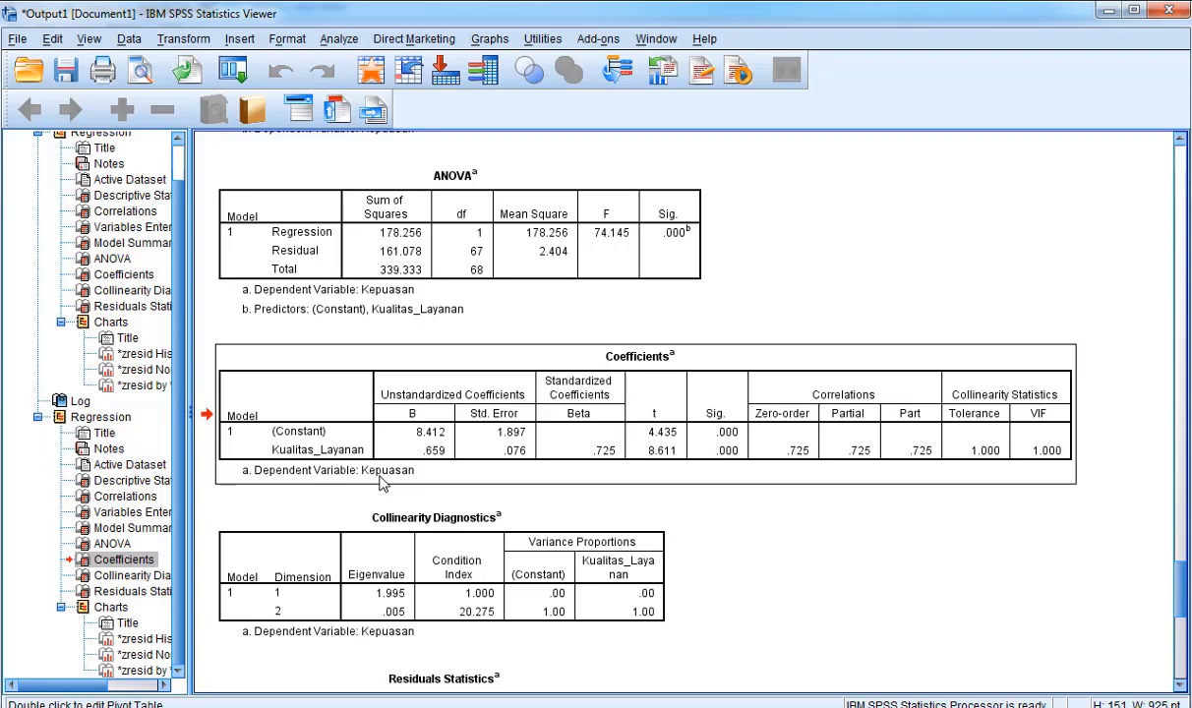
Reopen the linear regression setup and move Kepuasan from the dependent variable to the independents alongside Kualitas_Layanan.
left_click(338, 39)
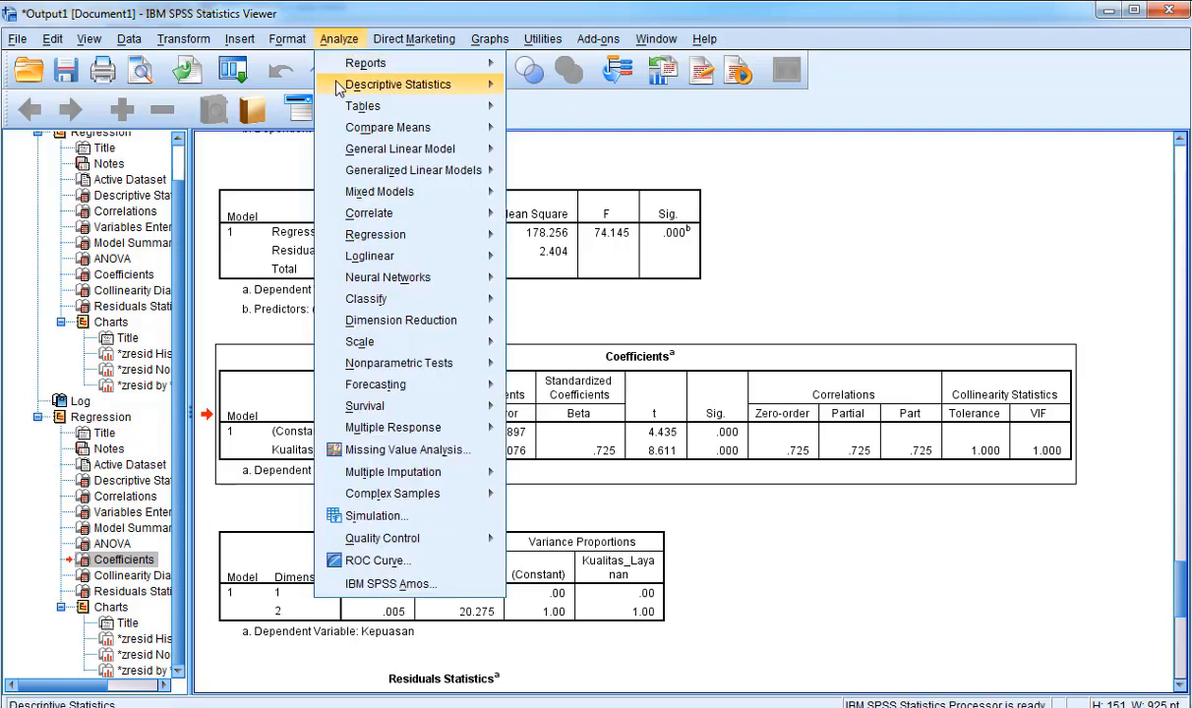
mouse_move(349, 239)
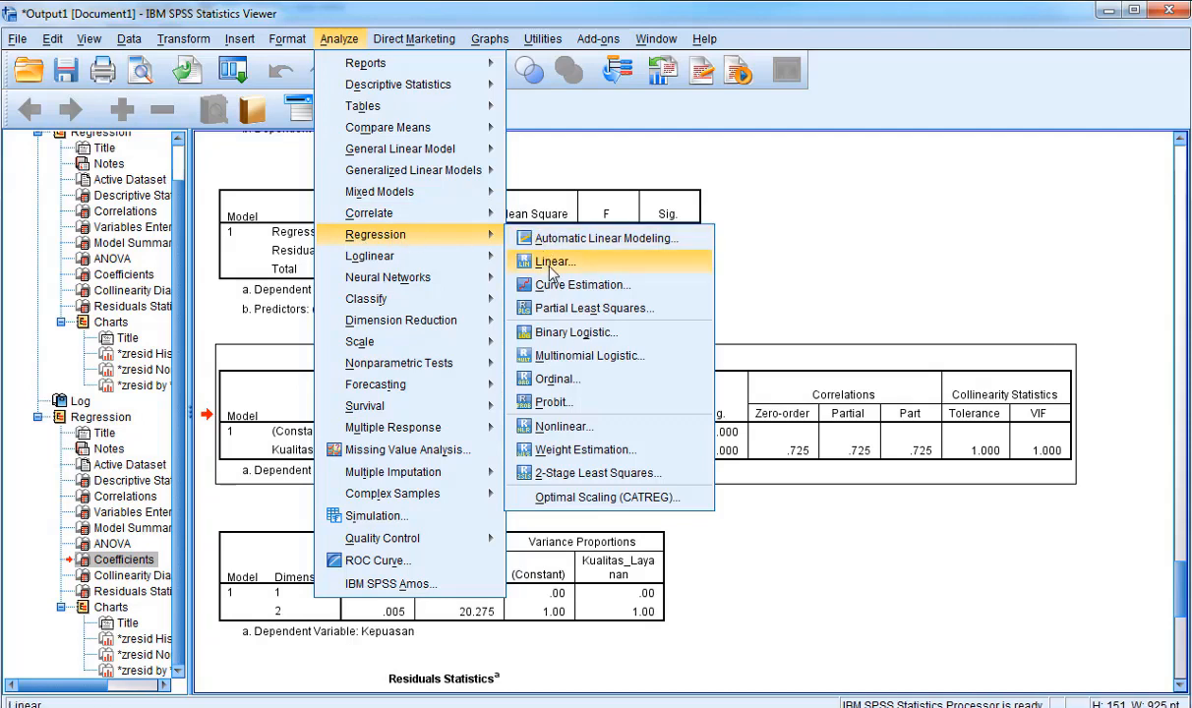
left_click(551, 264)
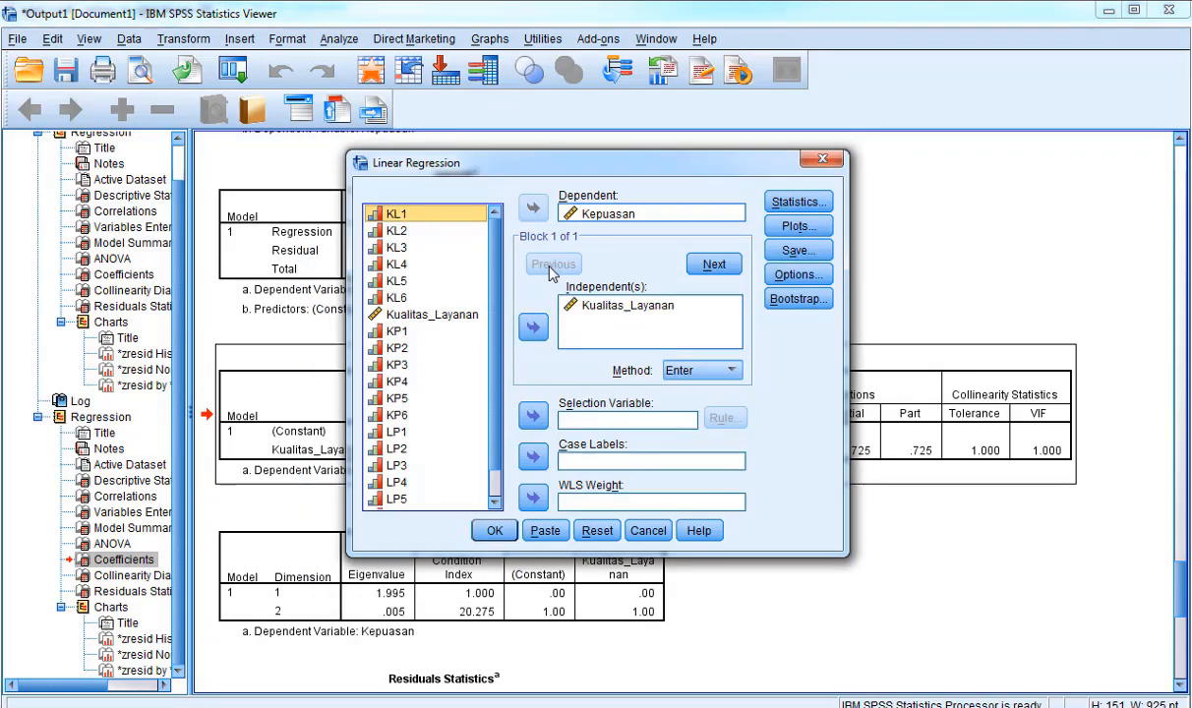
left_click(605, 219)
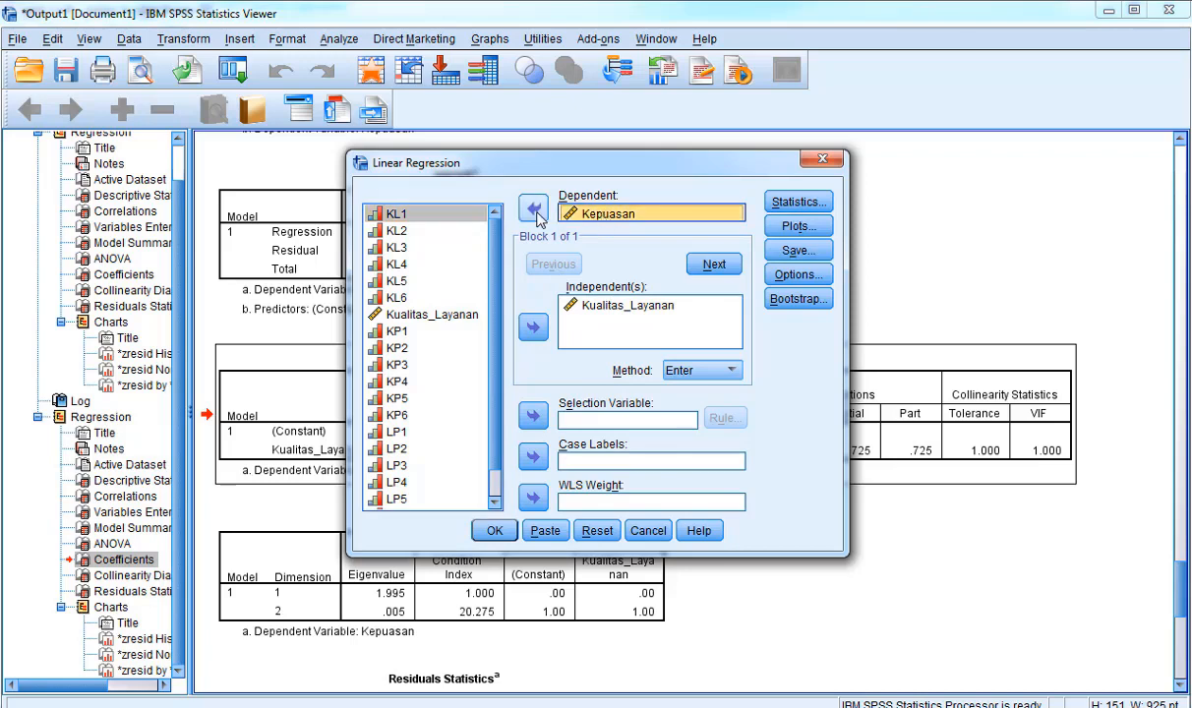
left_click(535, 216)
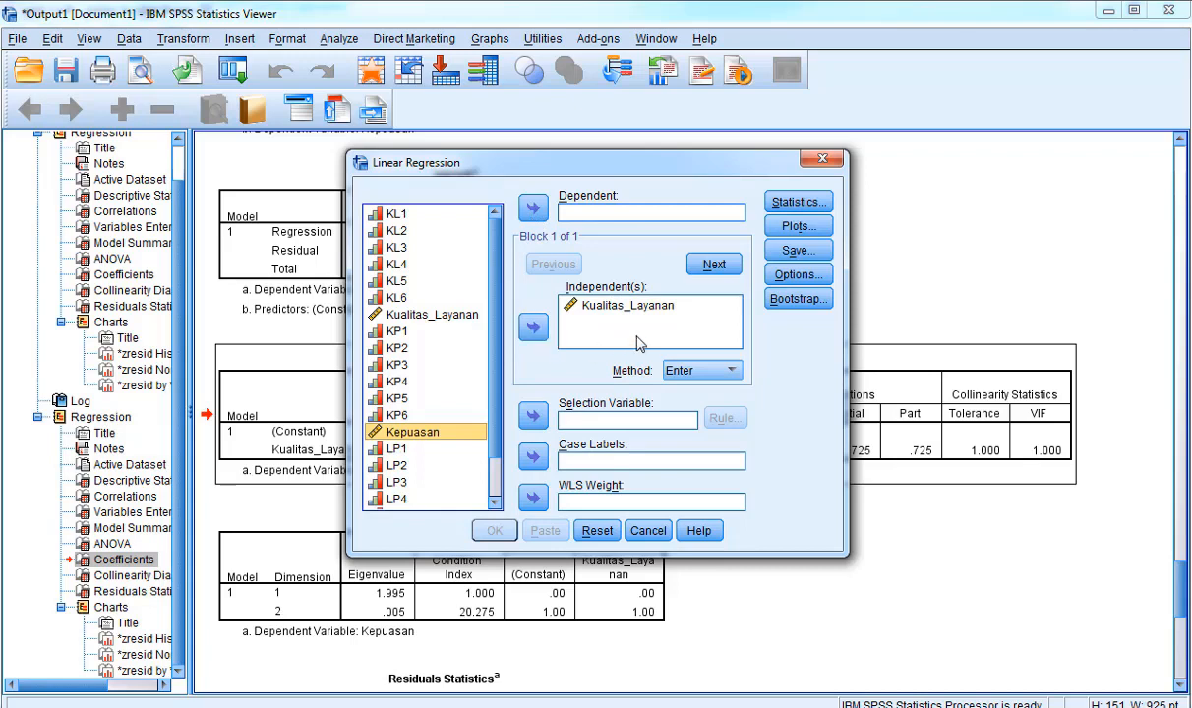
left_click(532, 329)
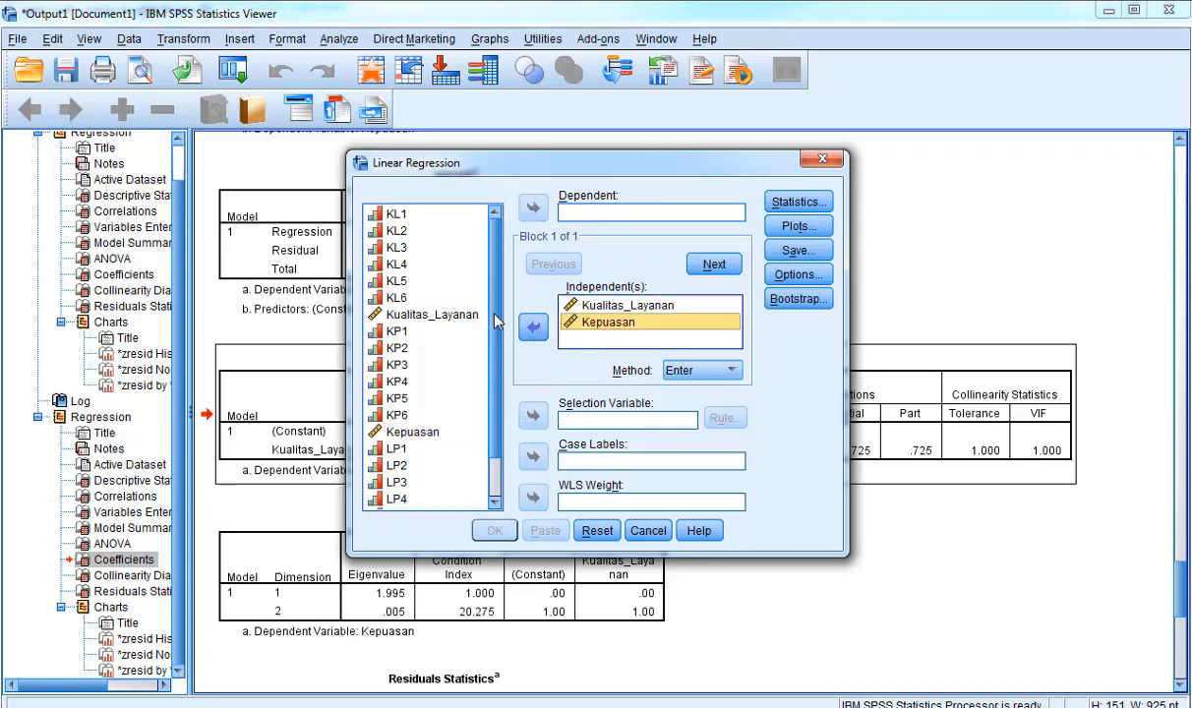
Set Loyalitas as the dependent variable and run the regression with both predictors.
scroll(491, 364, "down", 1)
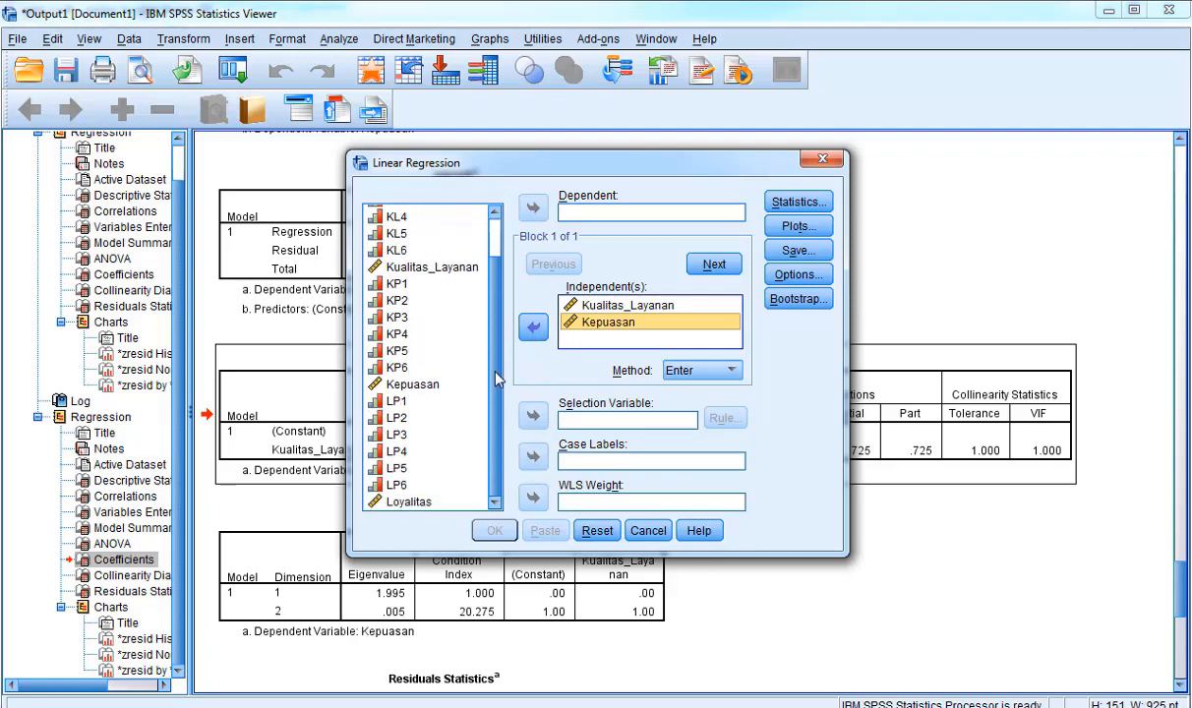
left_click(408, 502)
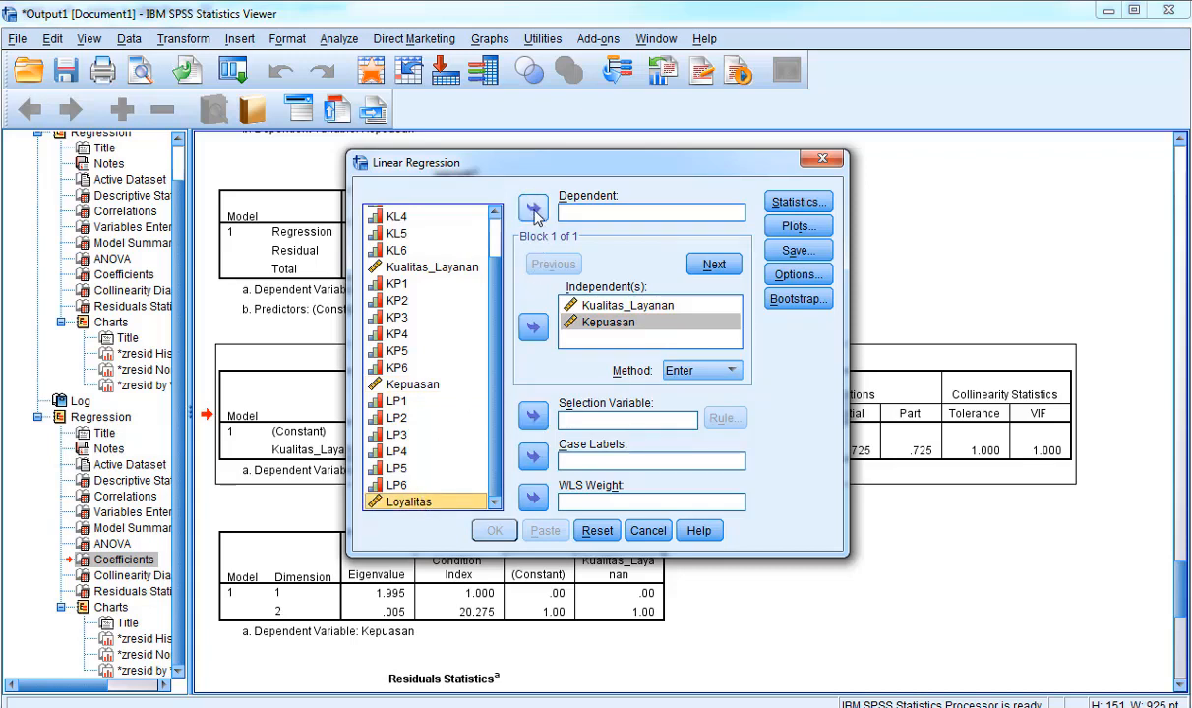
left_click(533, 209)
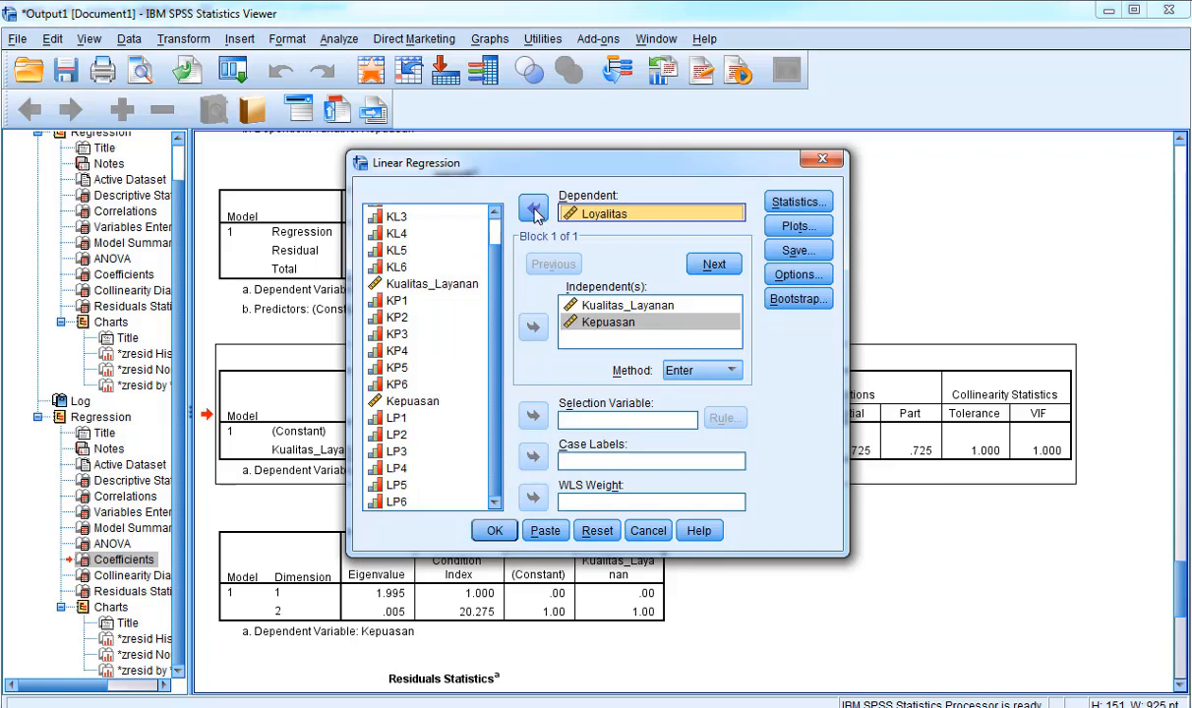
left_click(493, 531)
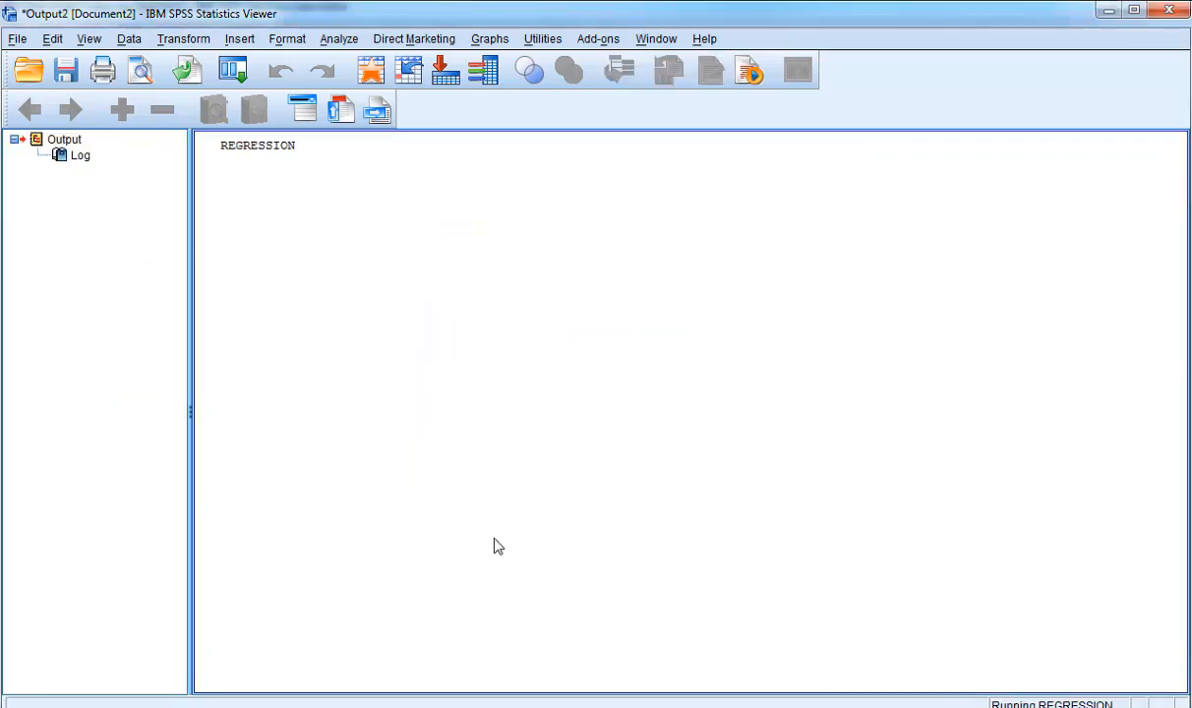
Examine the coefficients, t and Sig. values of Kualitas_Layanan and Kepuasan, plus the residual df in the ANOVA table.
left_click_drag(1180, 456, 1143, 385)
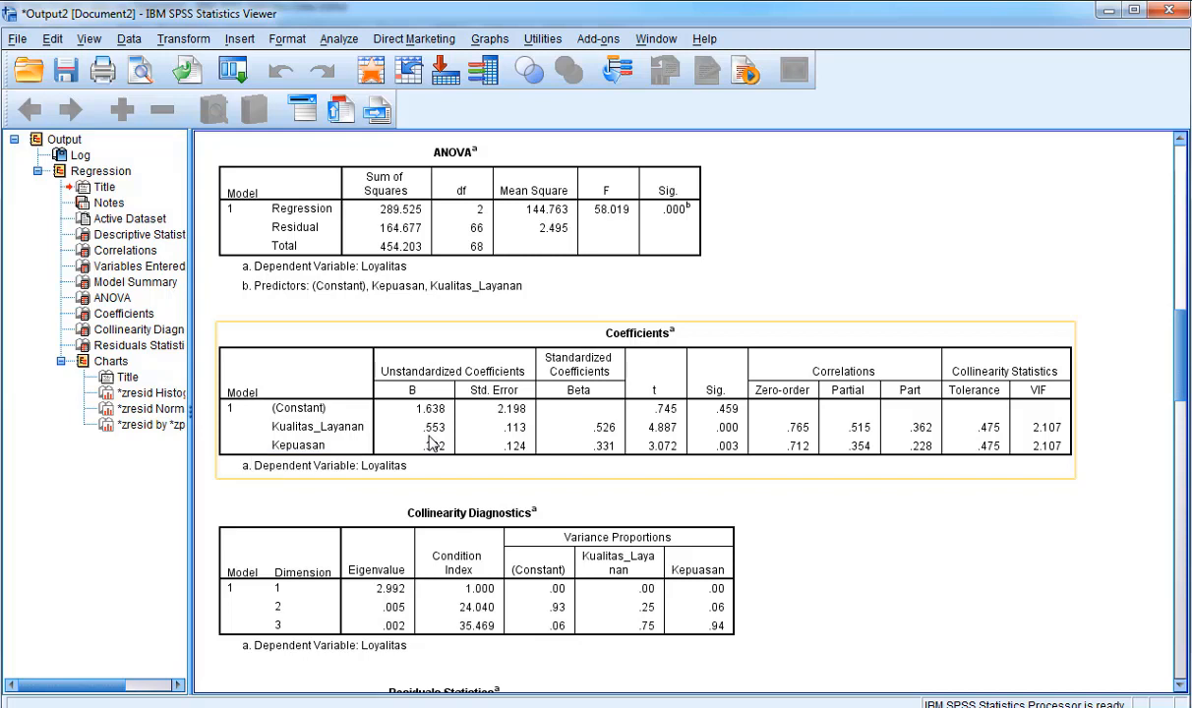
left_click(593, 442)
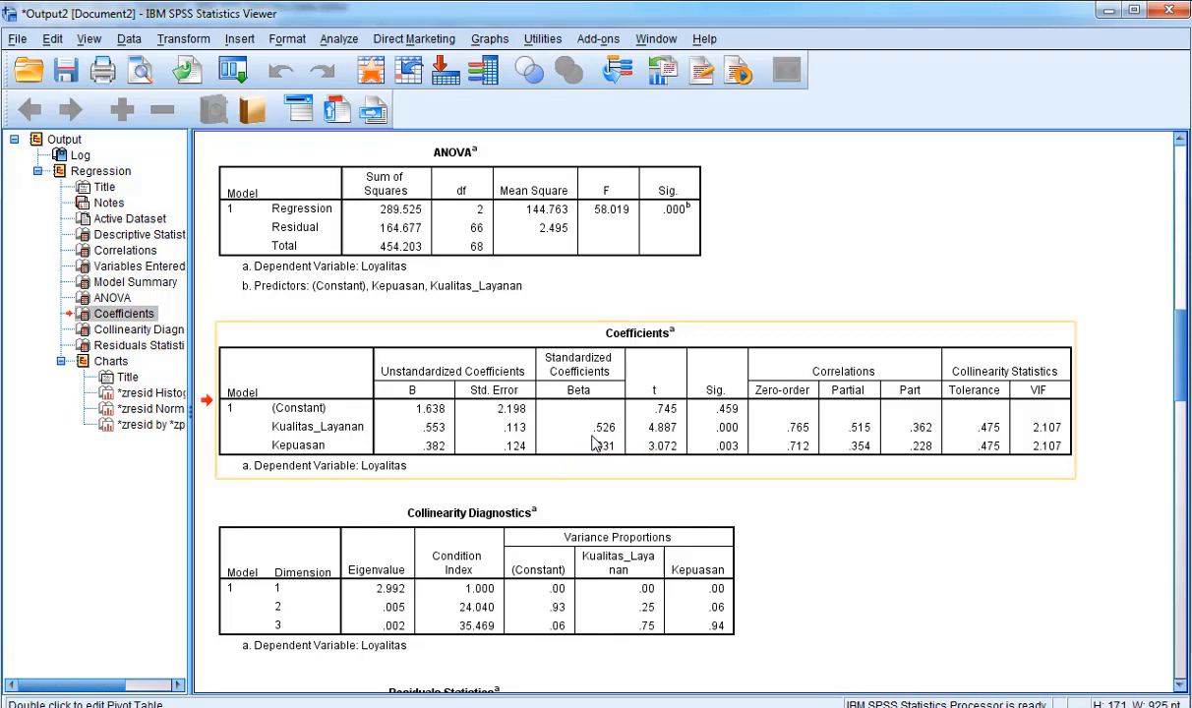
left_click(676, 439)
left_click(433, 466)
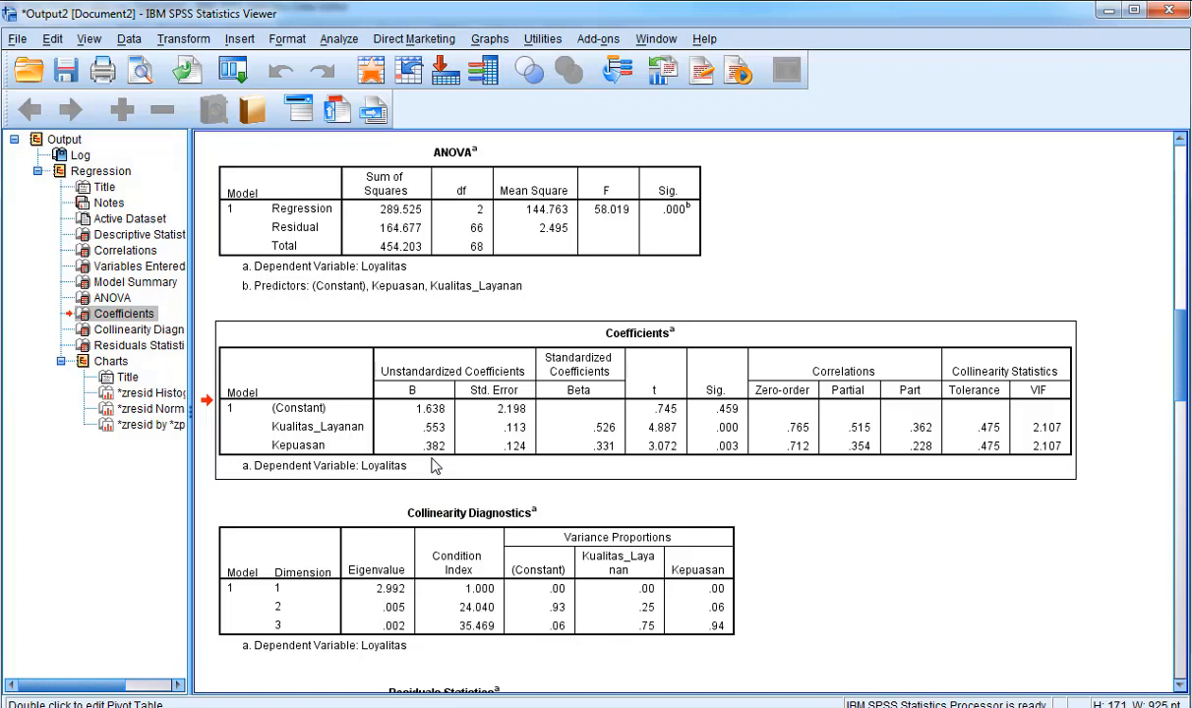
left_click(507, 474)
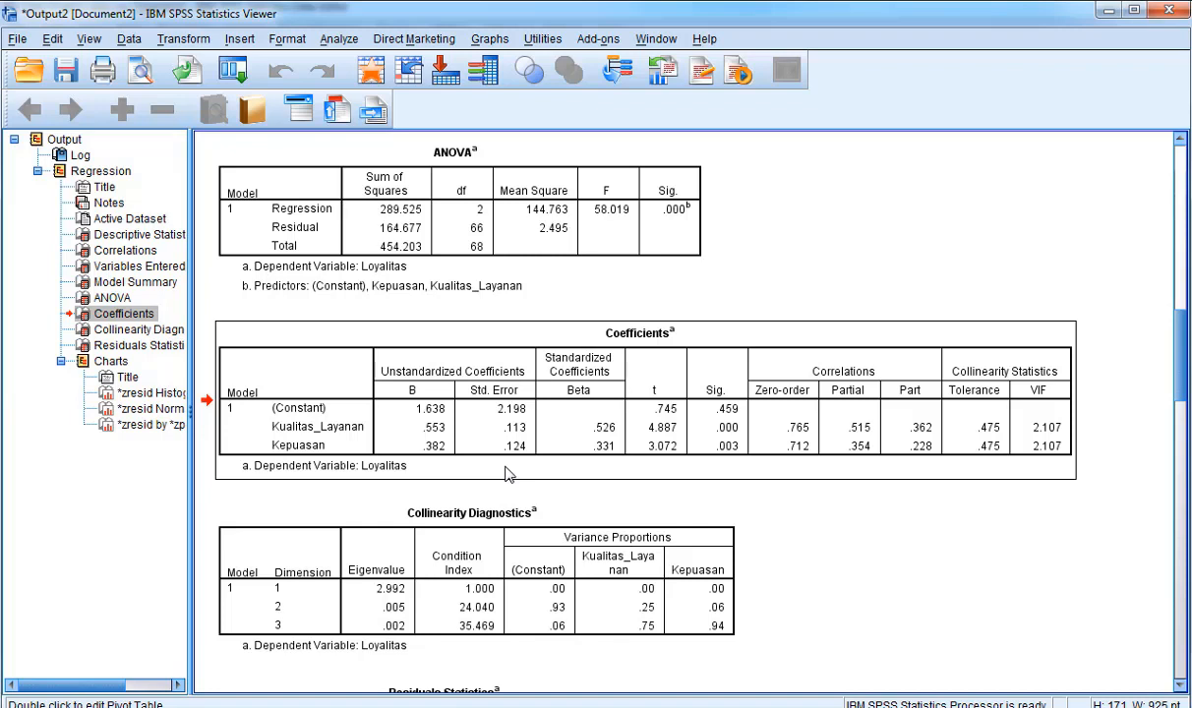
left_click(654, 474)
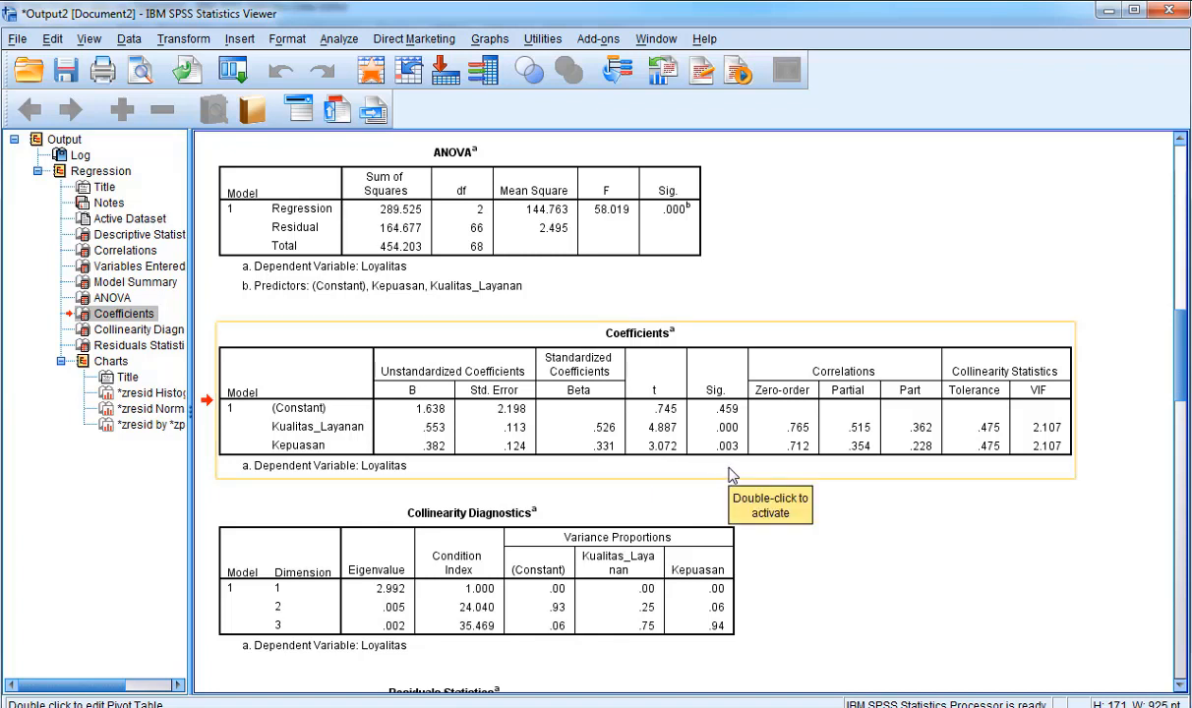
left_click(728, 475)
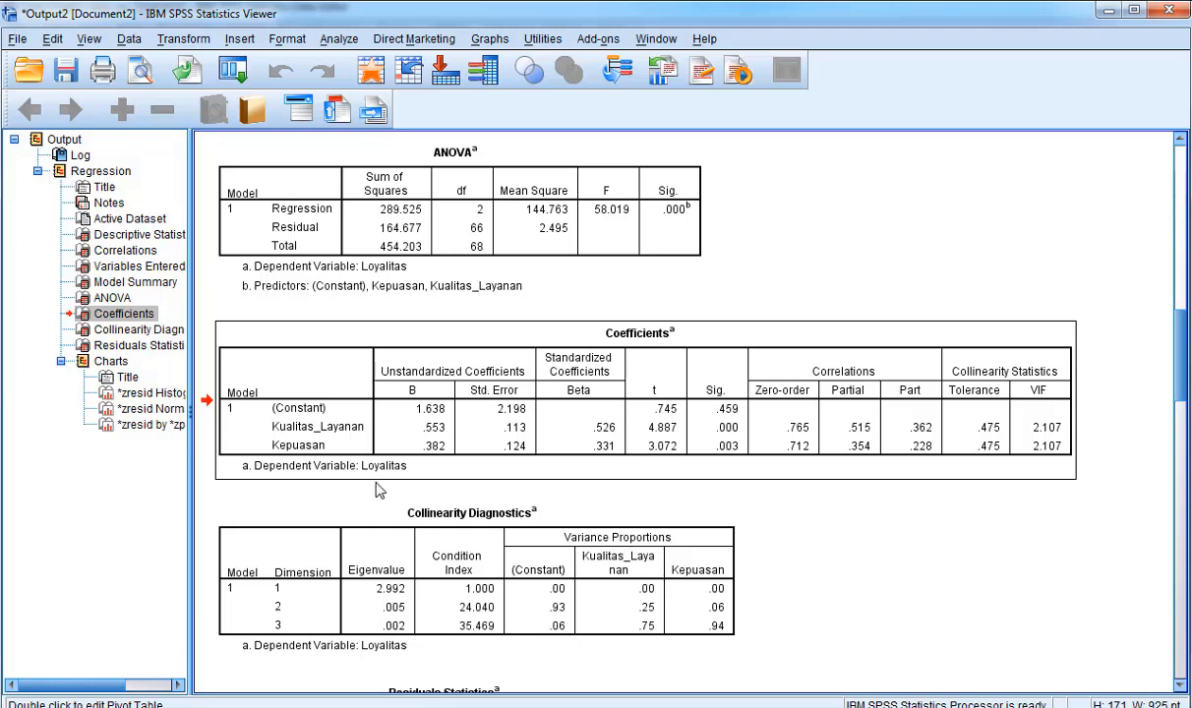
left_click(471, 244)
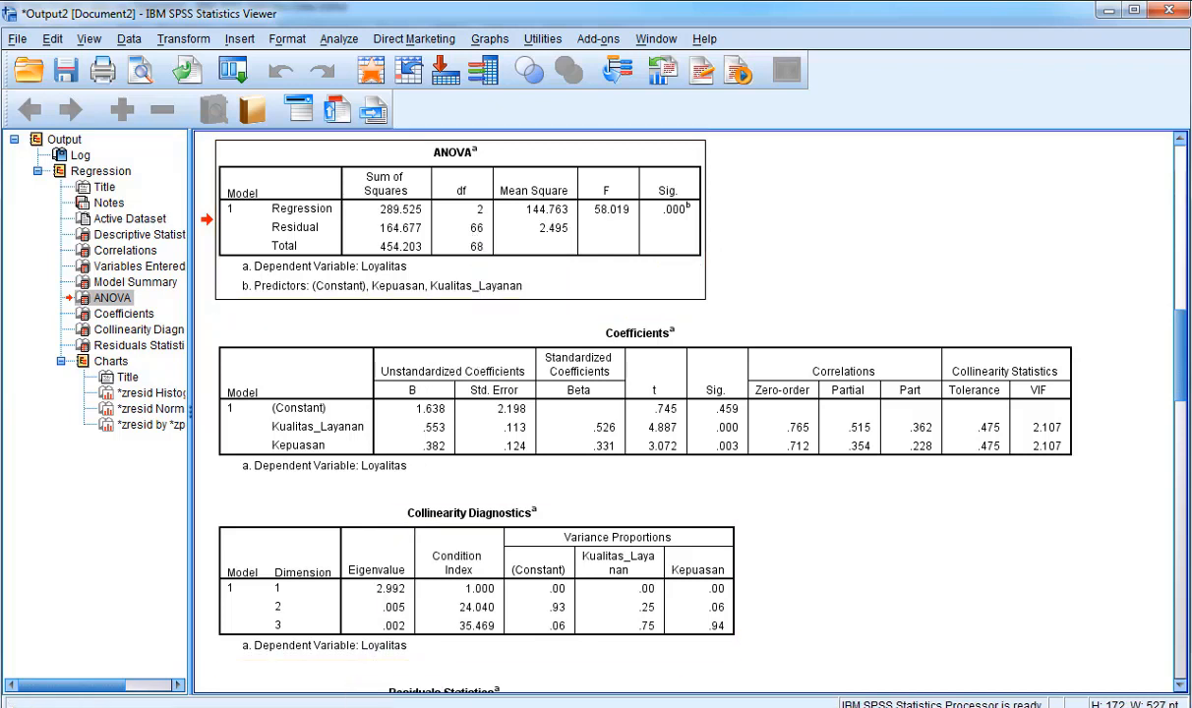
Switch to tabel-t.pdf in Adobe Acrobat Reader, look up the t value for df 66 in the 0.025/0.050 column, and return to SPSS Output2.
key("alt+Tab")
scroll(634, 531, "down", 3)
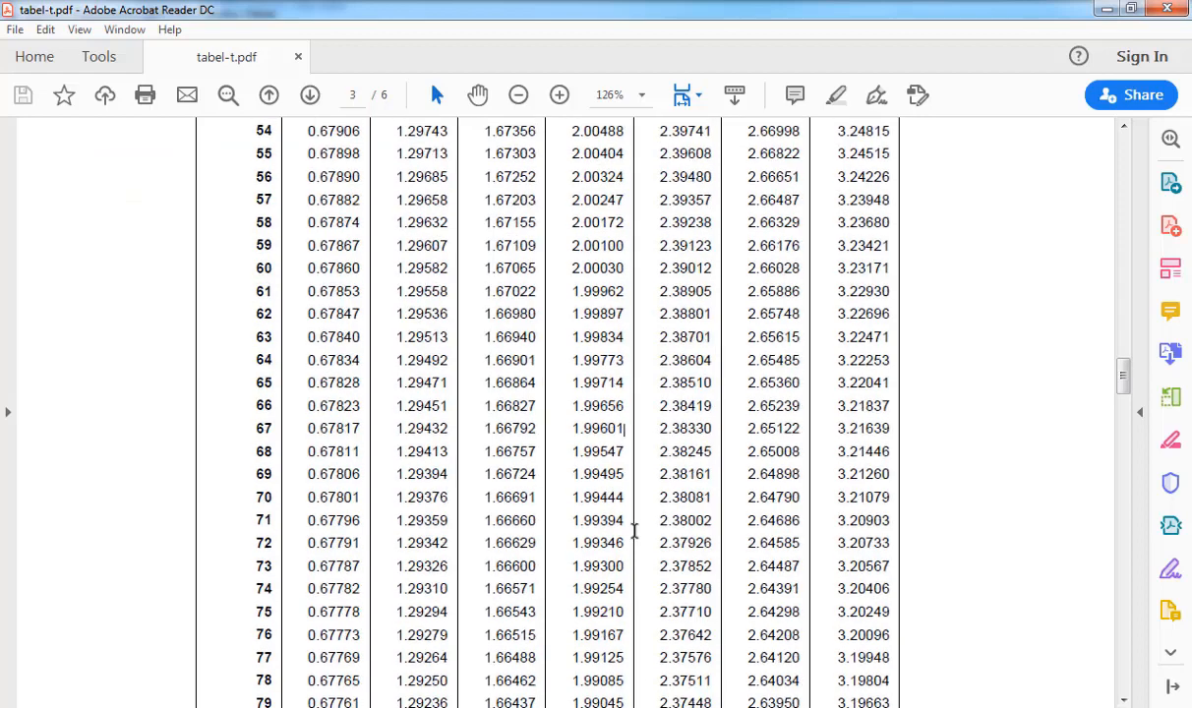
scroll(634, 531, "up", 5)
scroll(634, 531, "up", 5)
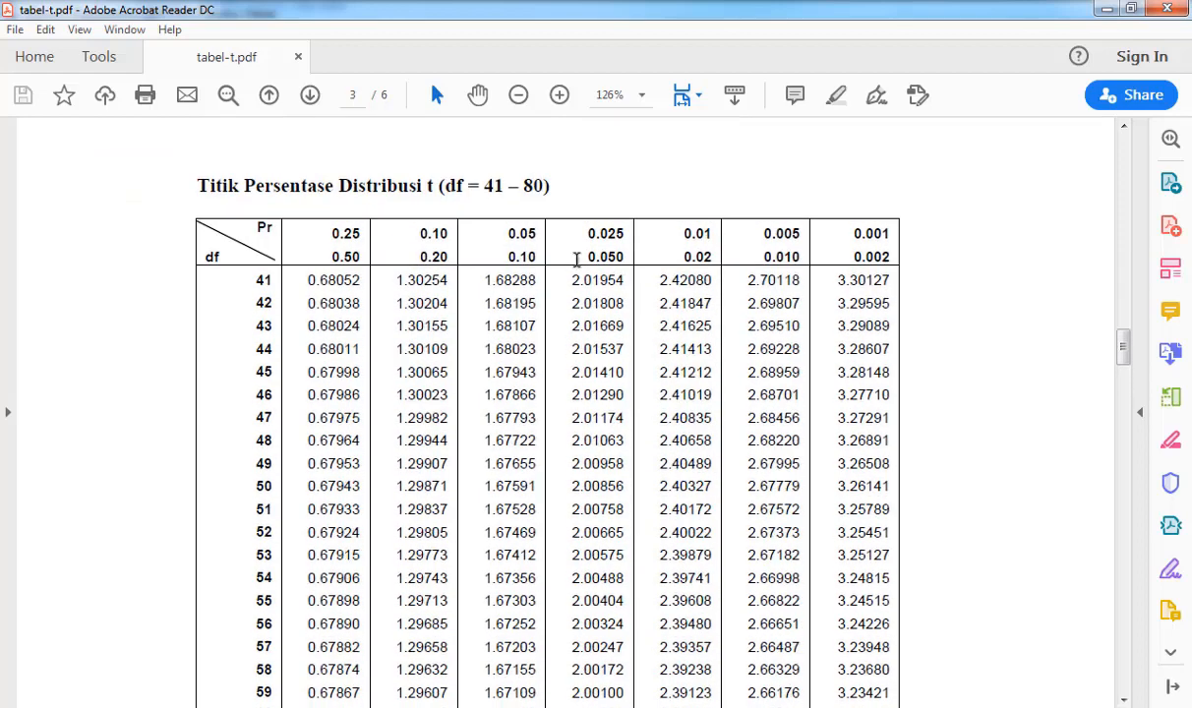
left_click_drag(577, 259, 624, 257)
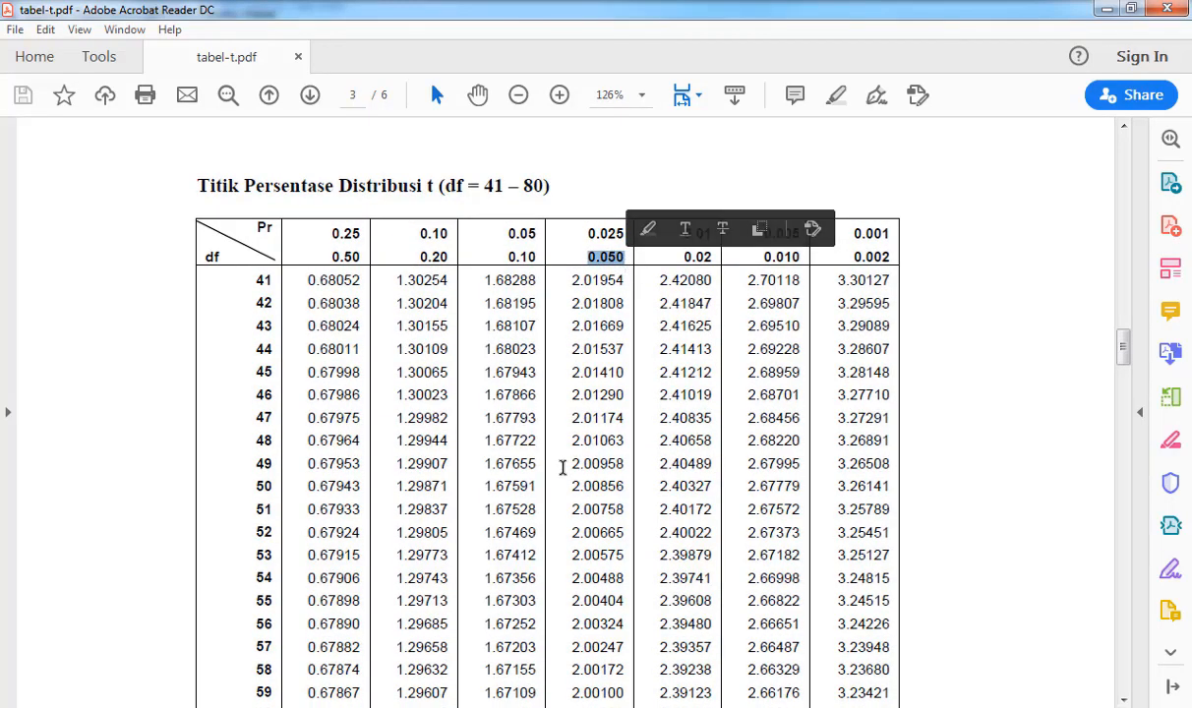
scroll(563, 473, "down", 9)
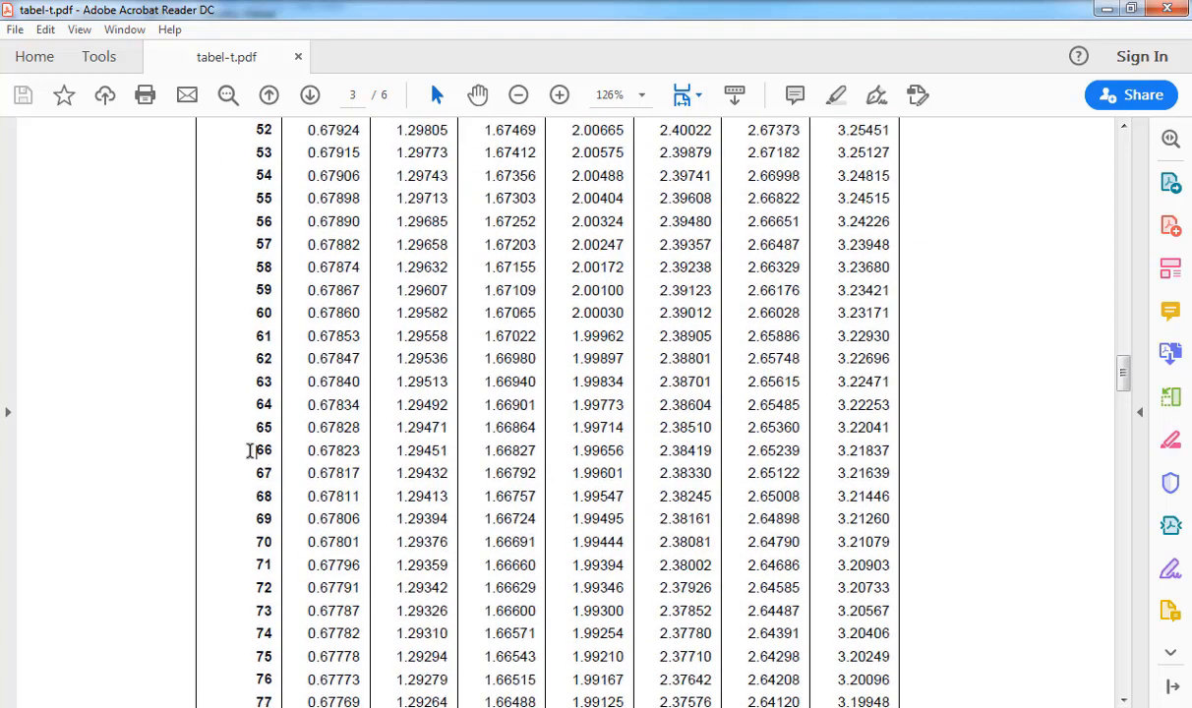
left_click_drag(254, 450, 592, 457)
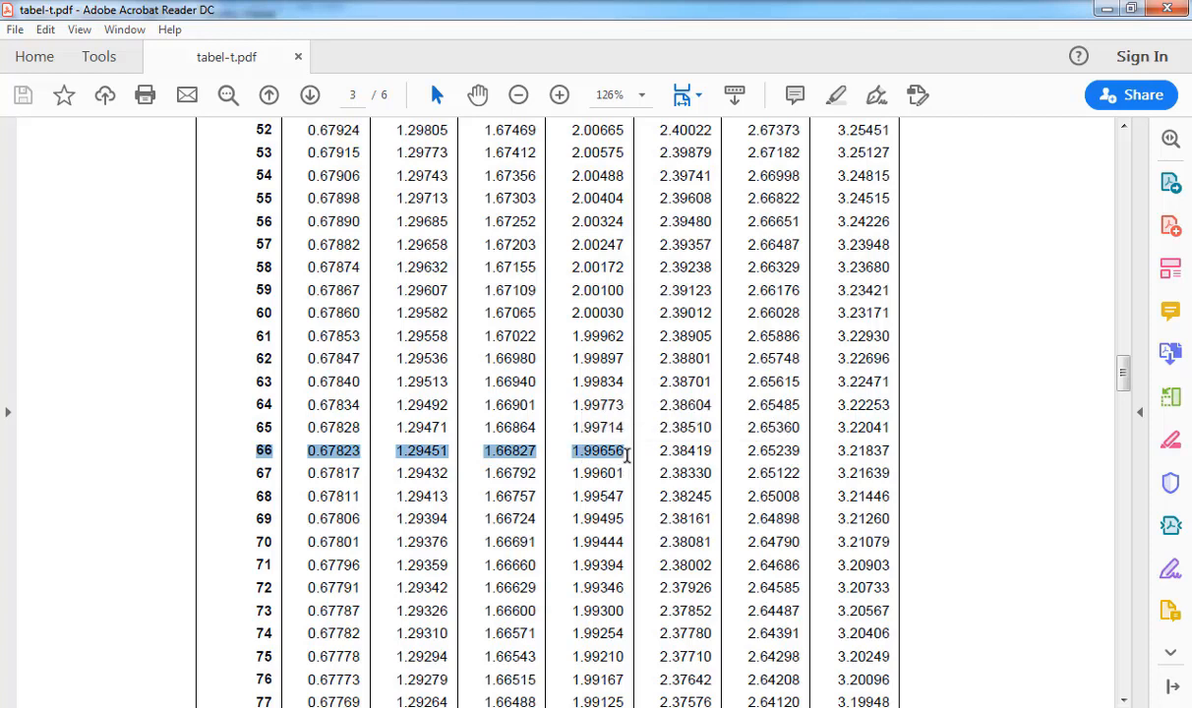
left_click(626, 454)
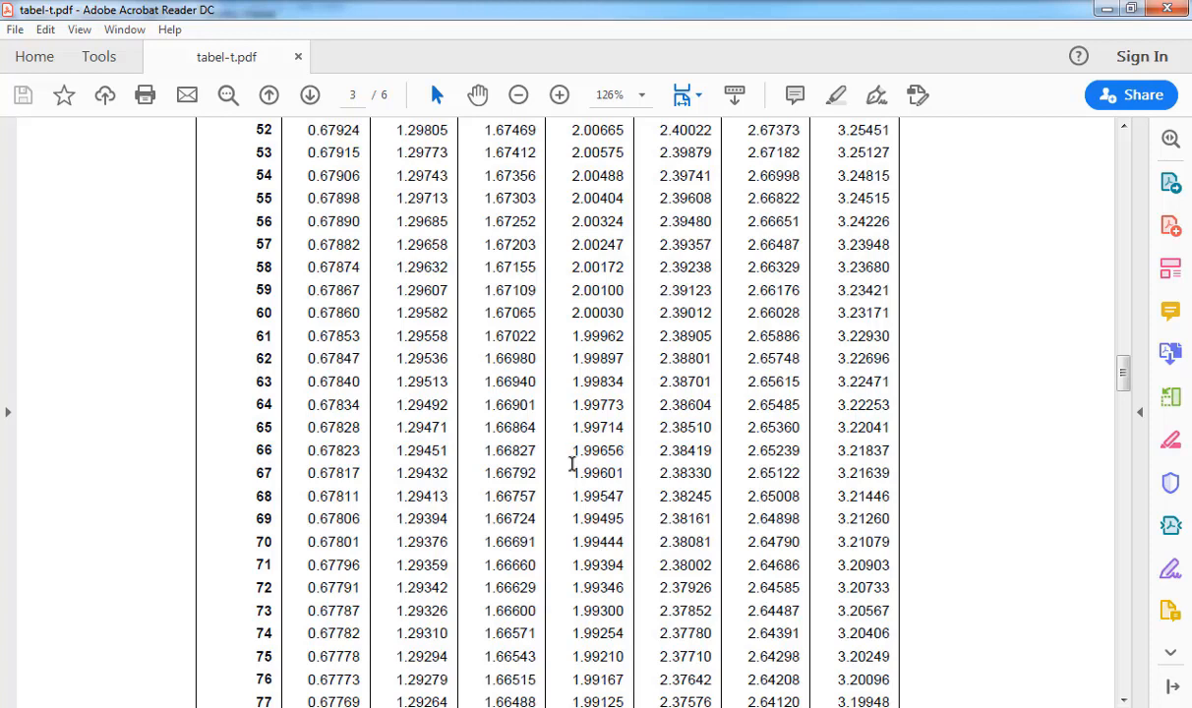
left_click_drag(573, 455, 629, 455)
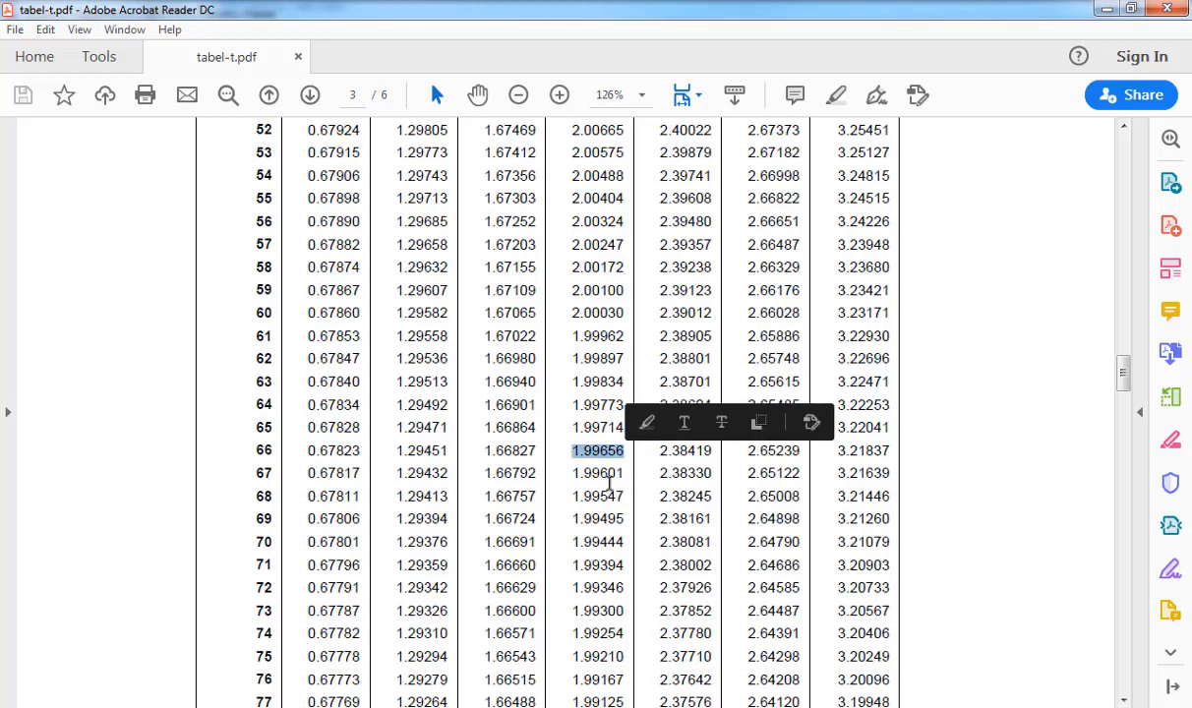
left_click(221, 703)
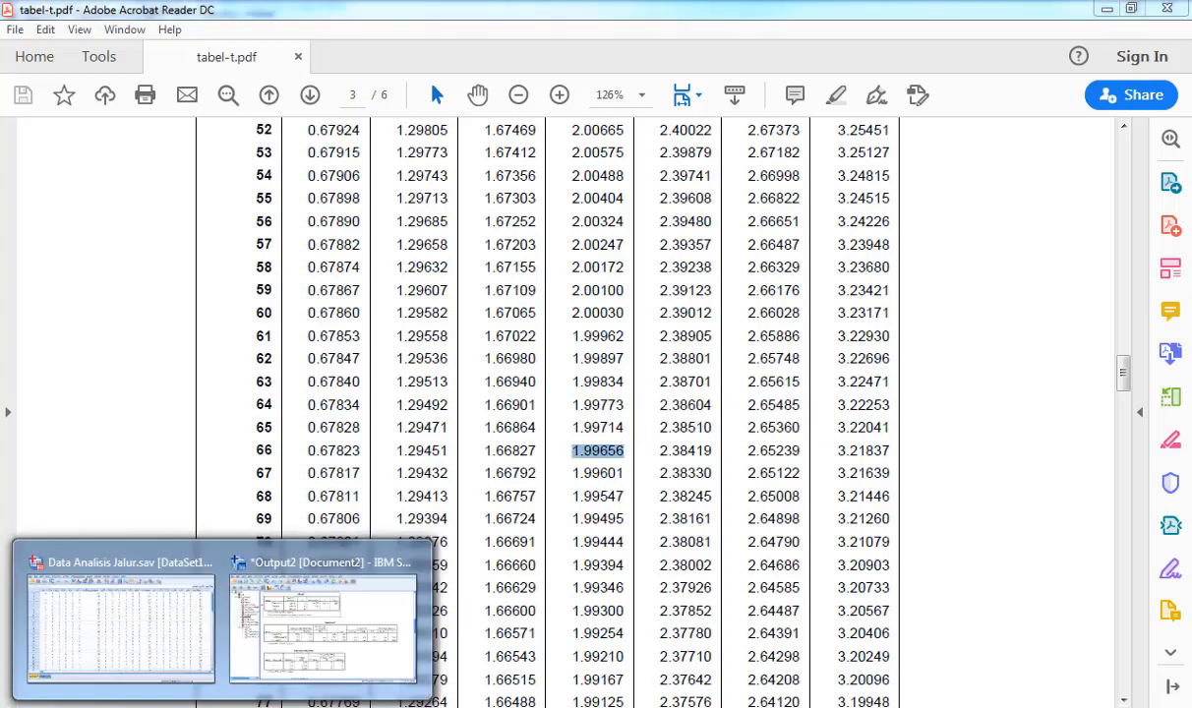
left_click(275, 617)
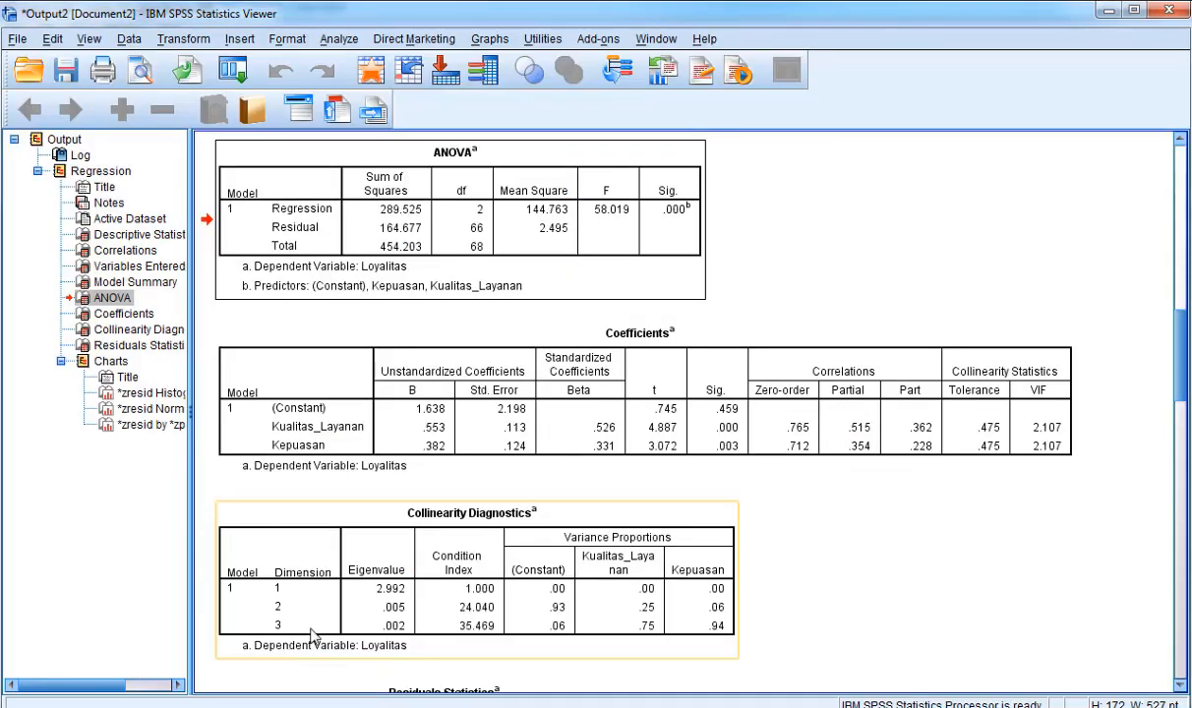